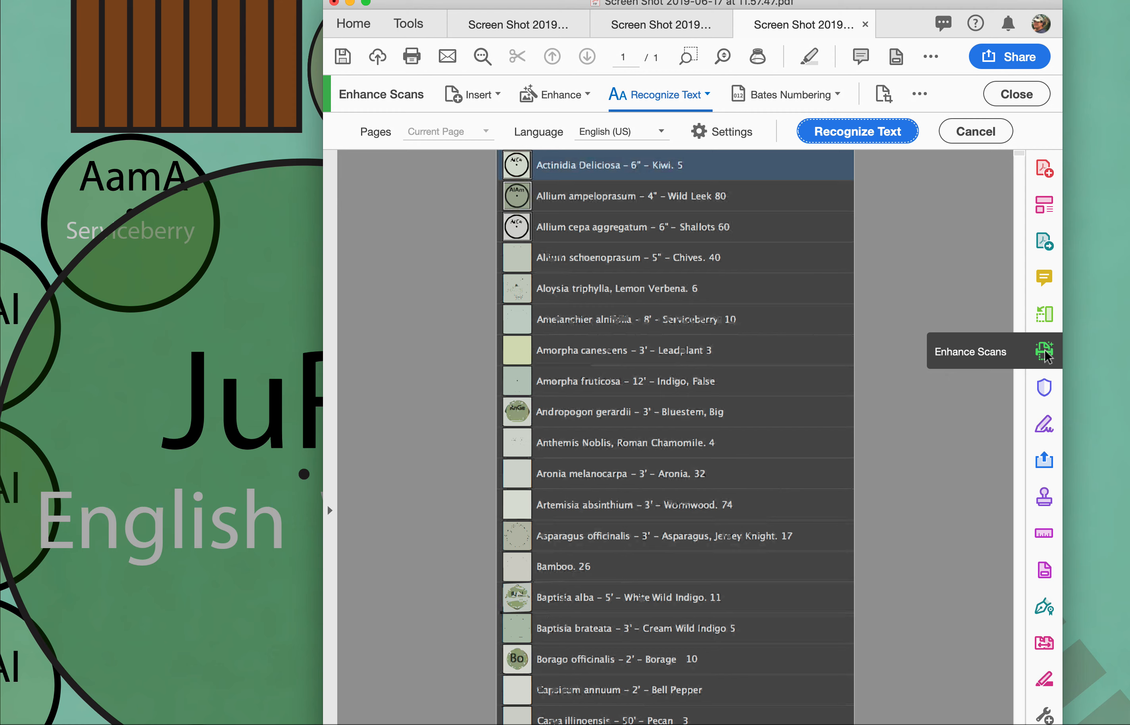
# Reopen Enhance Scans and run text recognition on the plant-list PDF's current page in English (US)
pyautogui.click(1047, 353)
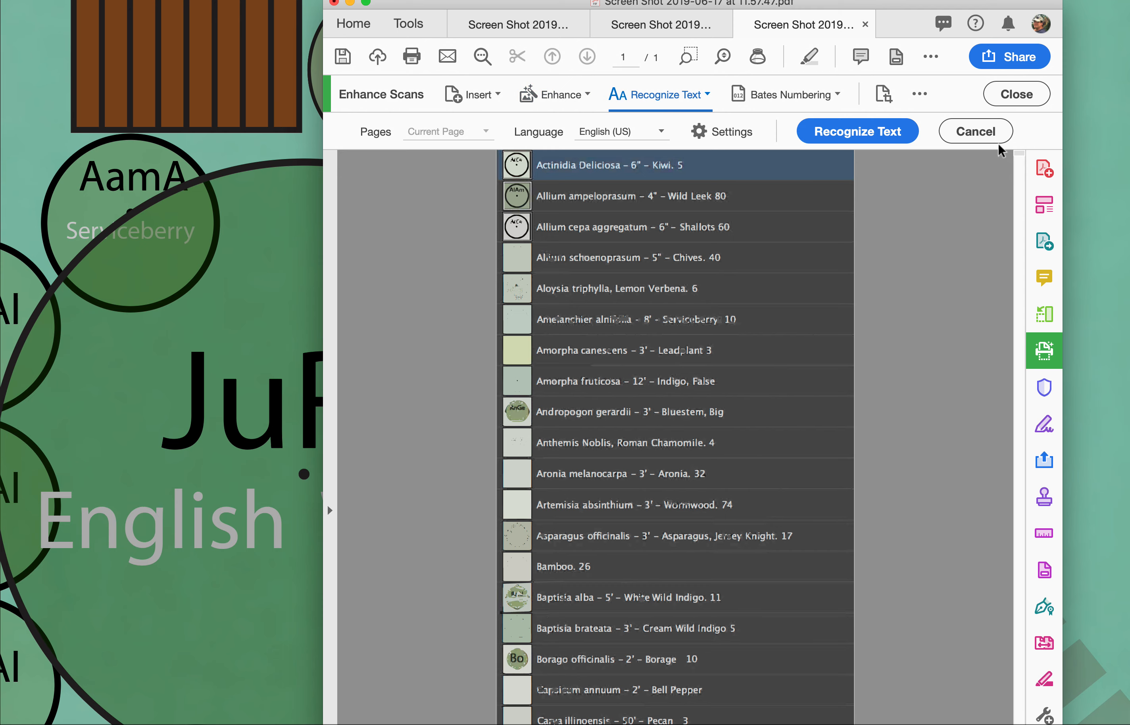
pyautogui.click(1016, 94)
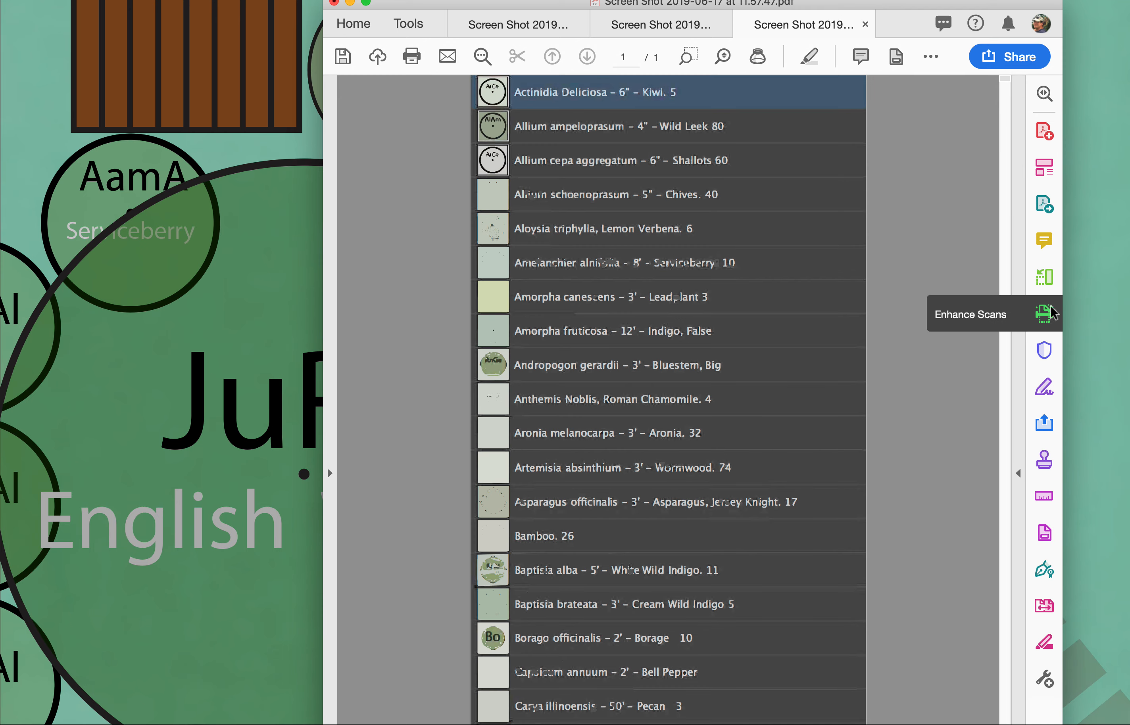
pyautogui.click(1043, 314)
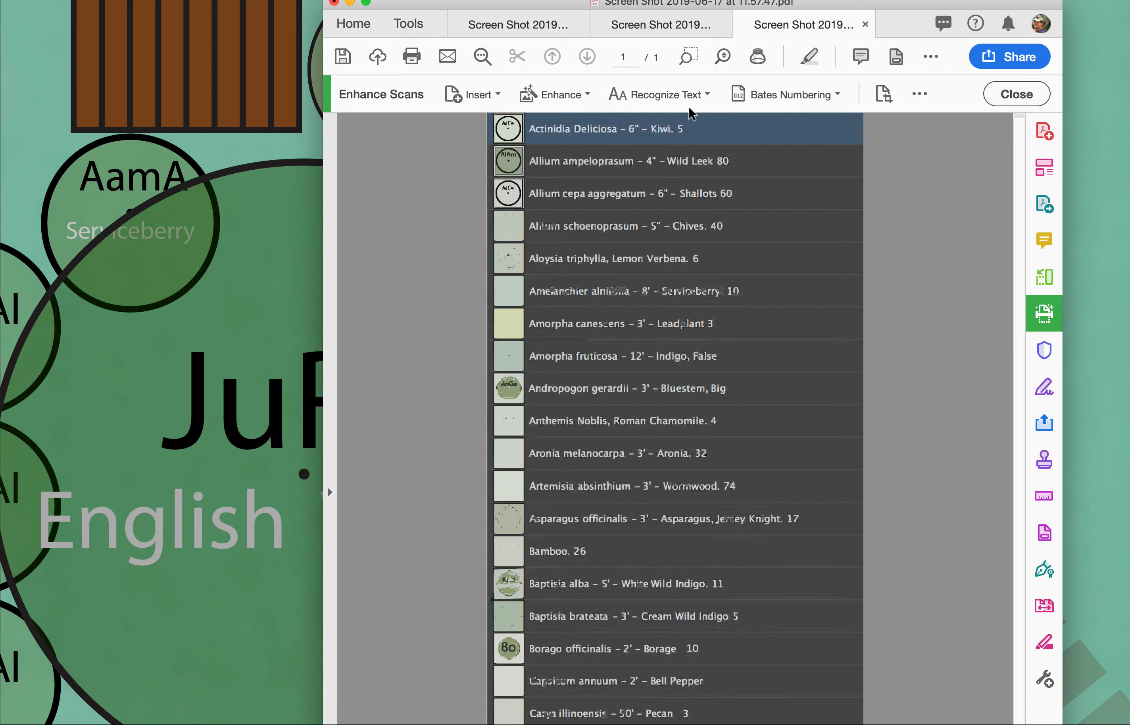
pyautogui.click(666, 96)
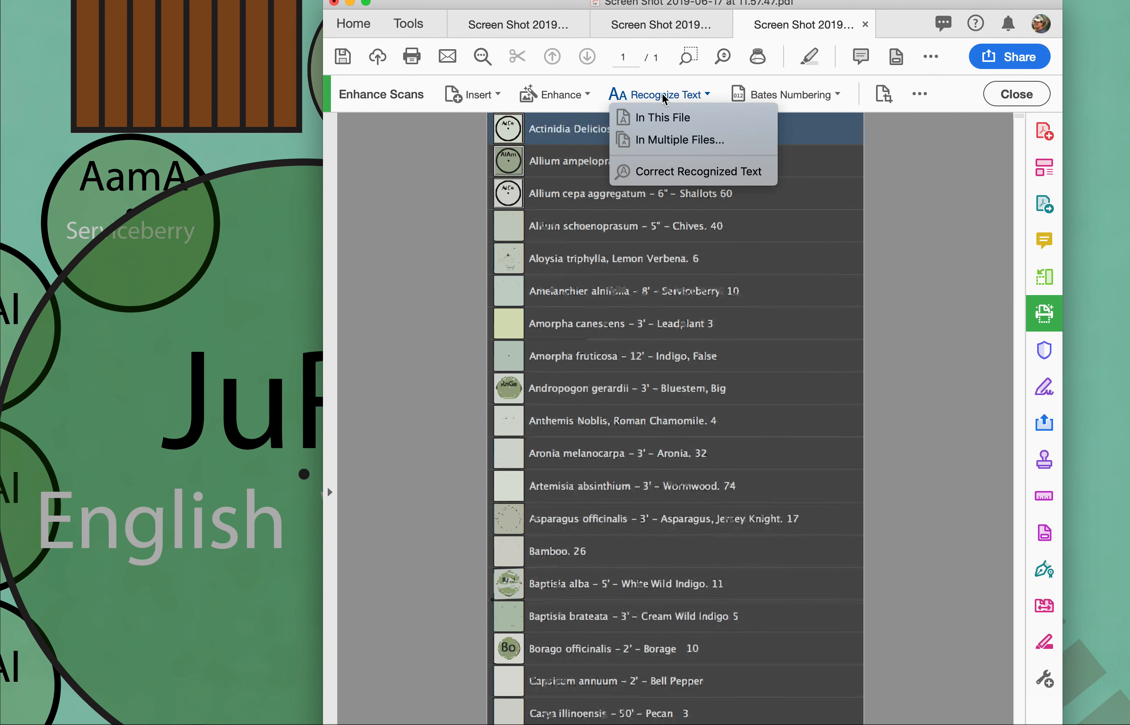
pyautogui.click(664, 115)
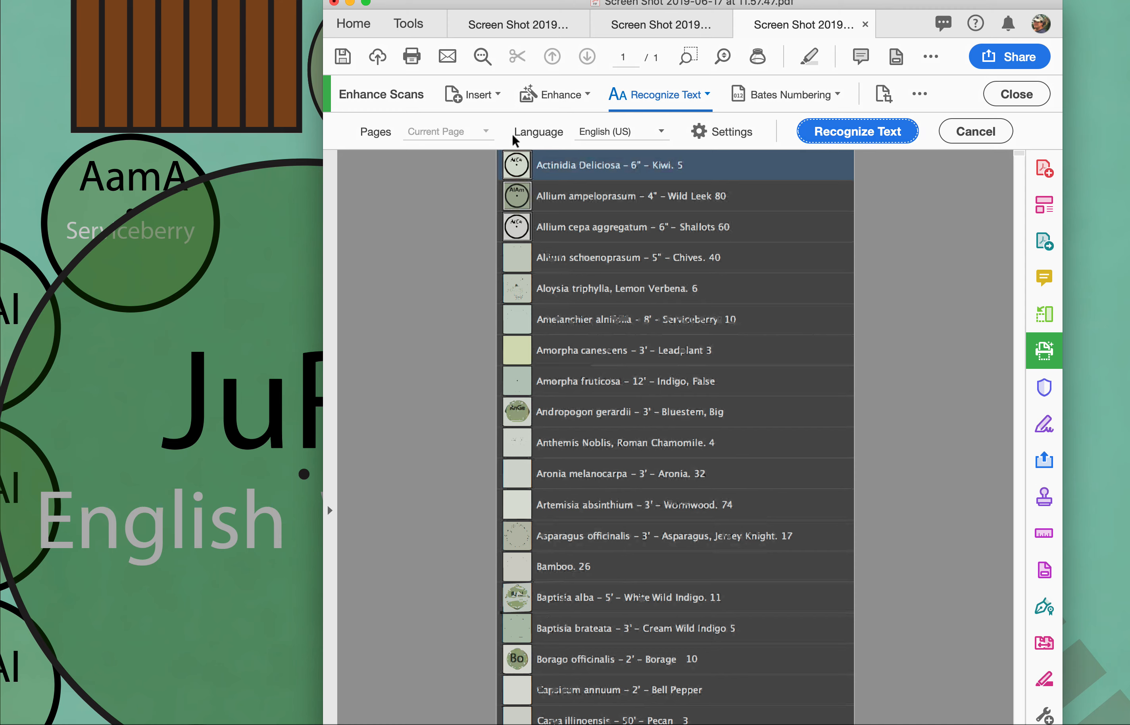
pyautogui.click(875, 137)
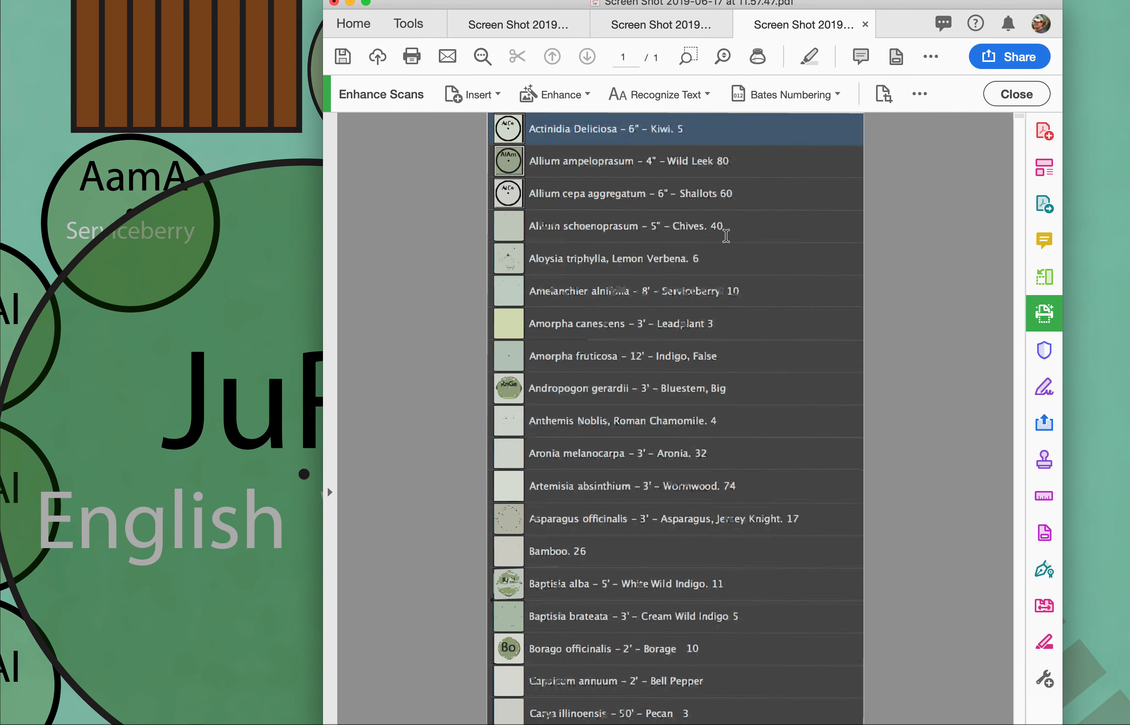
# Test selecting the text of the Amorpha fruticosa line, and close the Enhance Scans tools
pyautogui.moveTo(563, 356); pyautogui.dragTo(654, 358)
pyautogui.click(642, 357)
pyautogui.click(689, 355)
pyautogui.click(1006, 91)
# Check whether the recognized text in the Amorpha canescens line can be selected
pyautogui.doubleClick(636, 299)
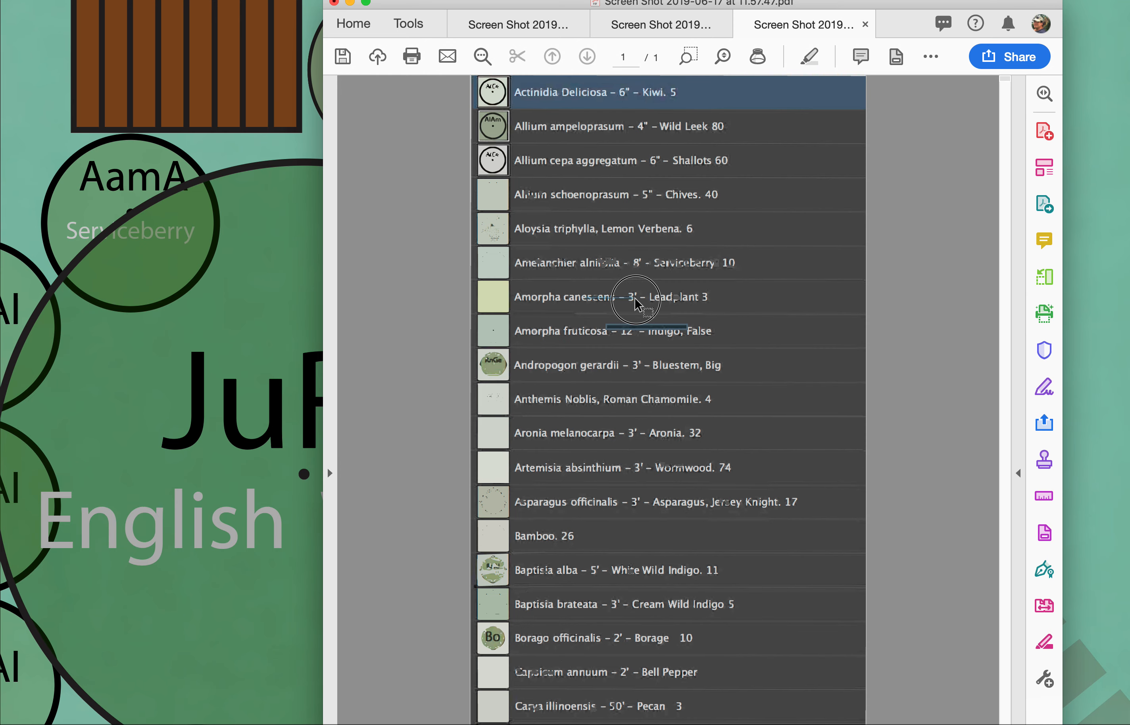
pyautogui.click(660, 298)
pyautogui.moveTo(676, 302); pyautogui.dragTo(634, 302)
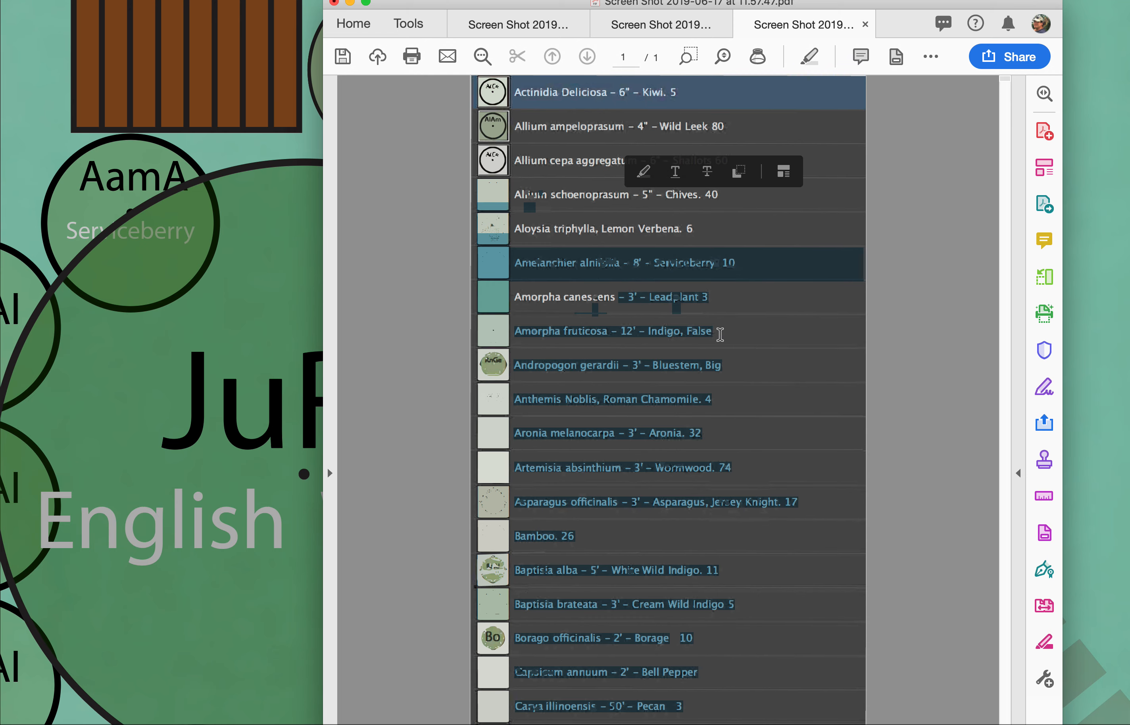
pyautogui.click(736, 315)
pyautogui.click(705, 297)
pyautogui.write('3')
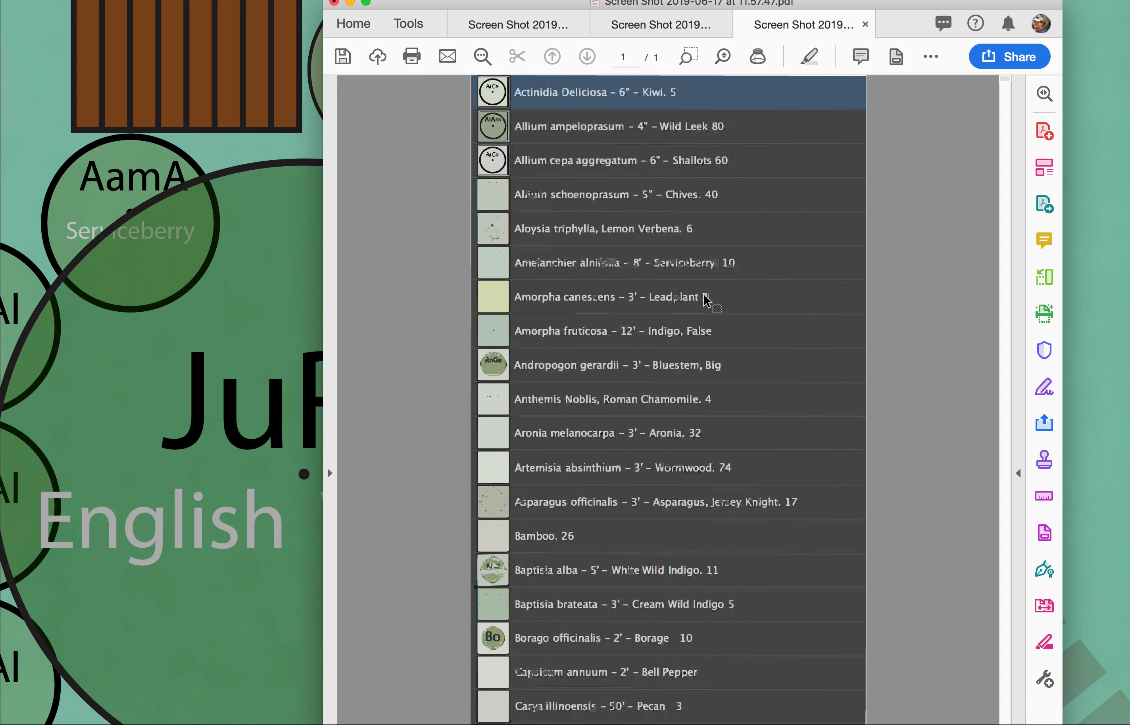
# Select and copy all recognized text on the PDF page, and switch to the Excel sheet with the imported plant lists
pyautogui.press('super+a')
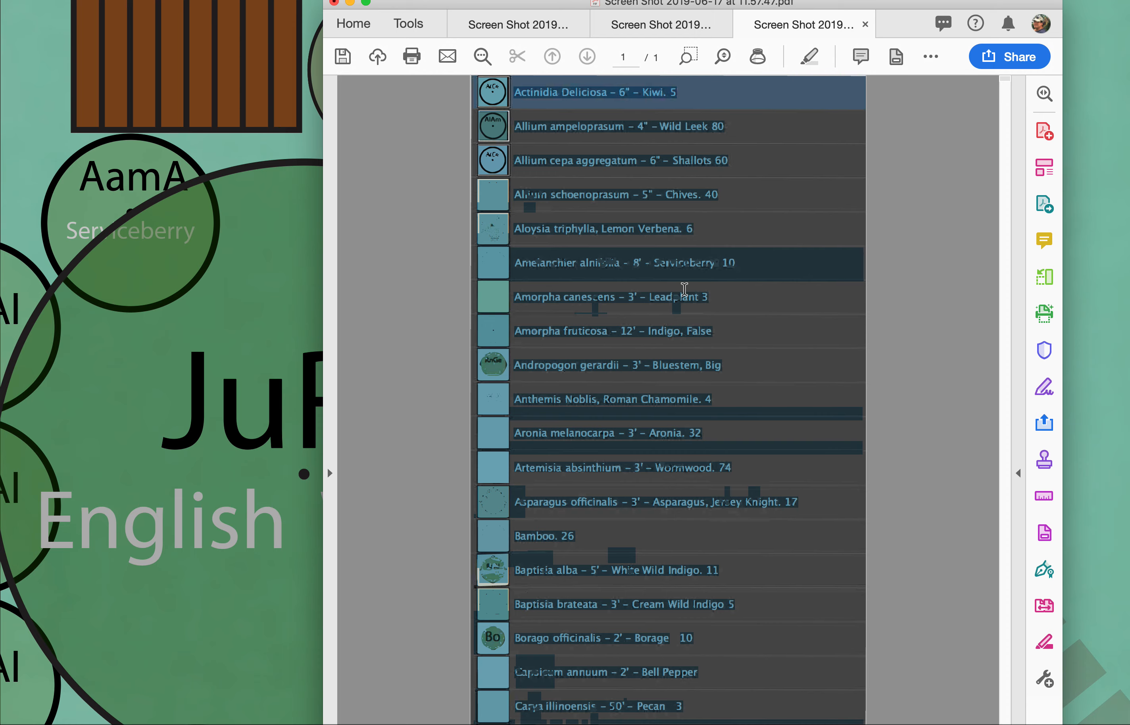
pyautogui.press('super+Tab')
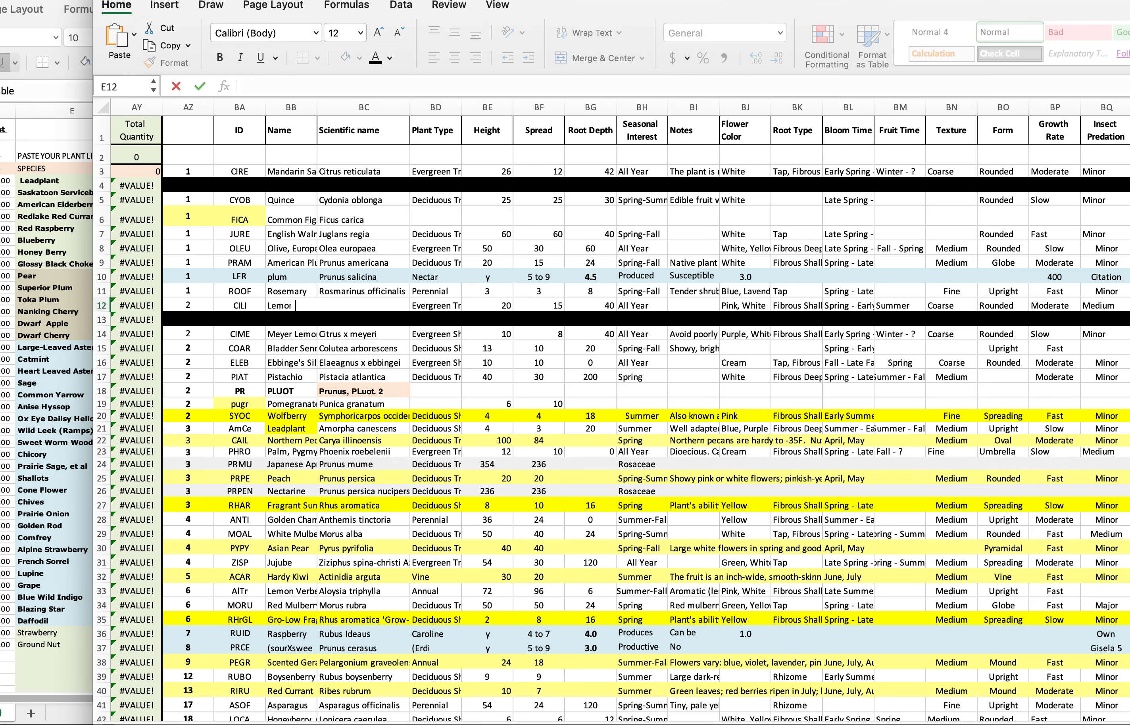
pyautogui.hotkey('ctrl', 'pageup')
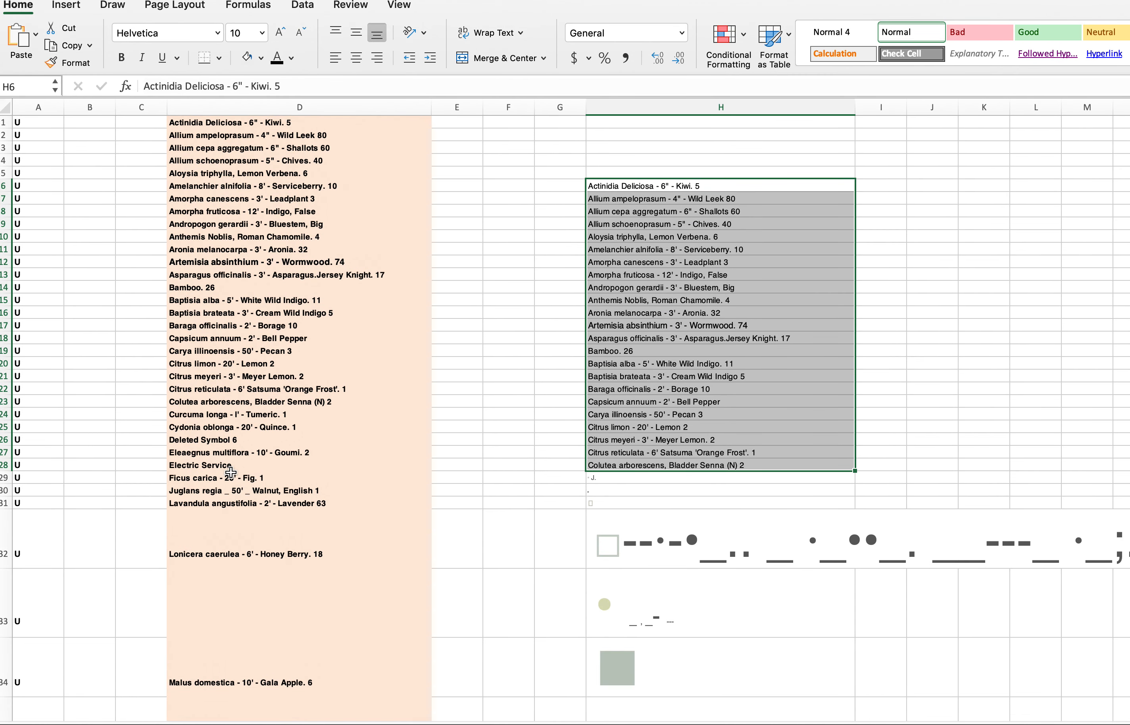
# Examine the cleaned plant entries in column D and the earlier pasted list and symbols in column H
pyautogui.click(223, 185)
pyautogui.click(215, 200)
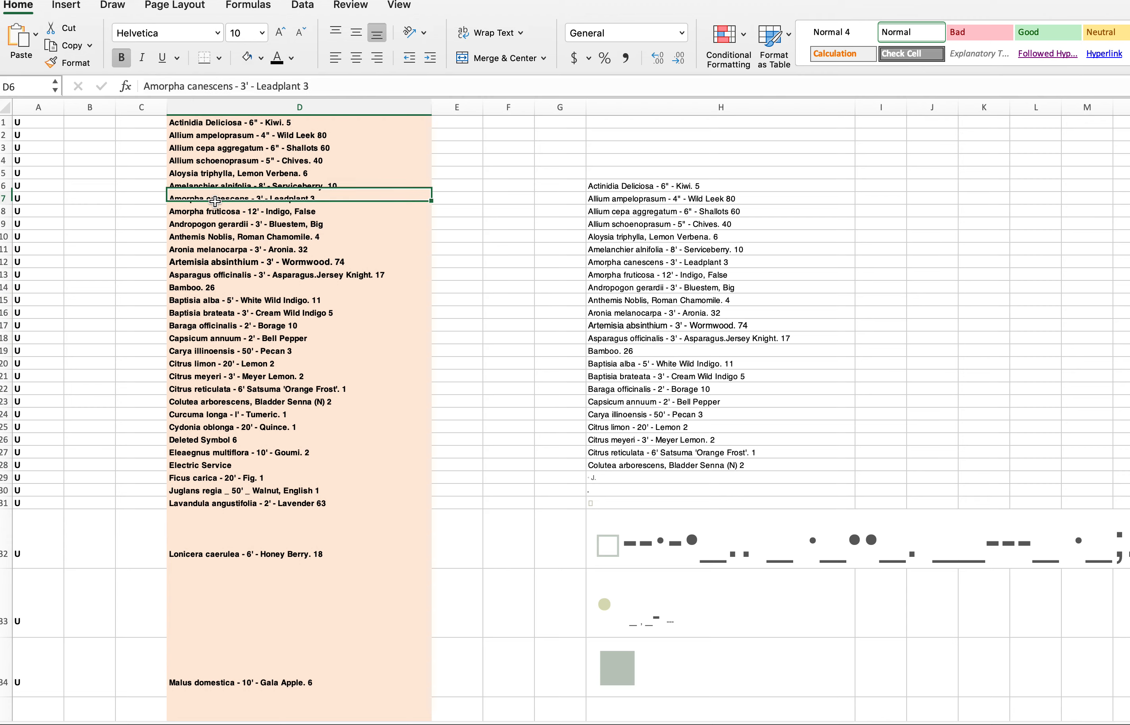
pyautogui.click(199, 212)
pyautogui.click(197, 225)
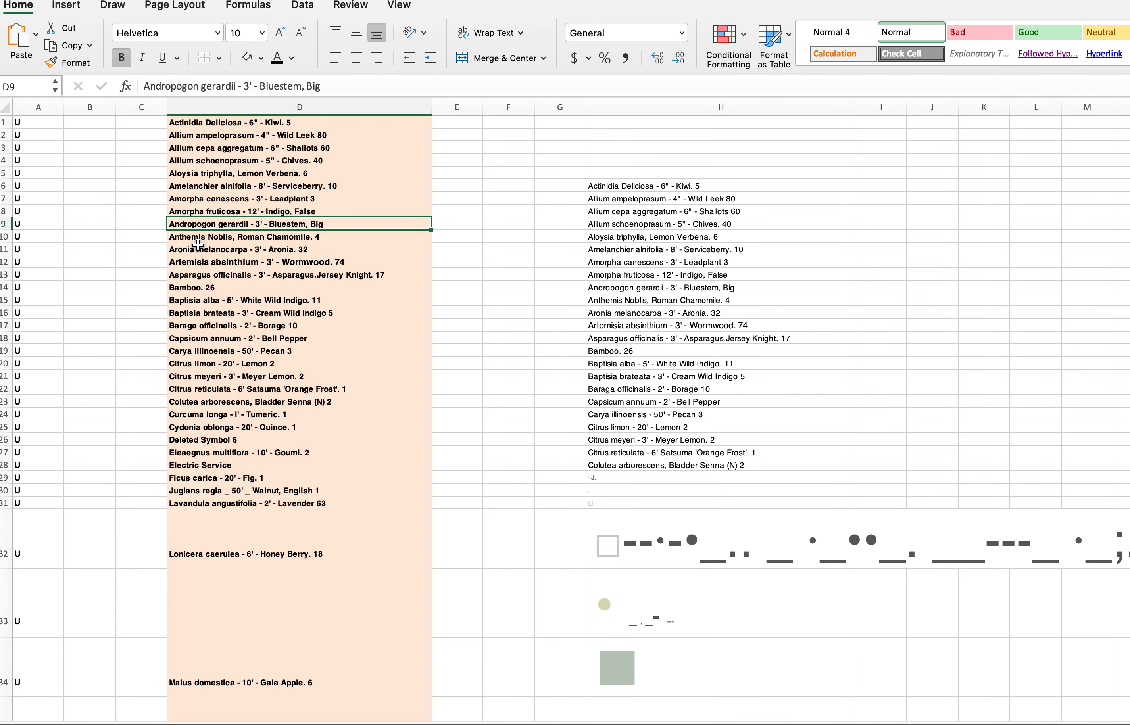
pyautogui.click(198, 239)
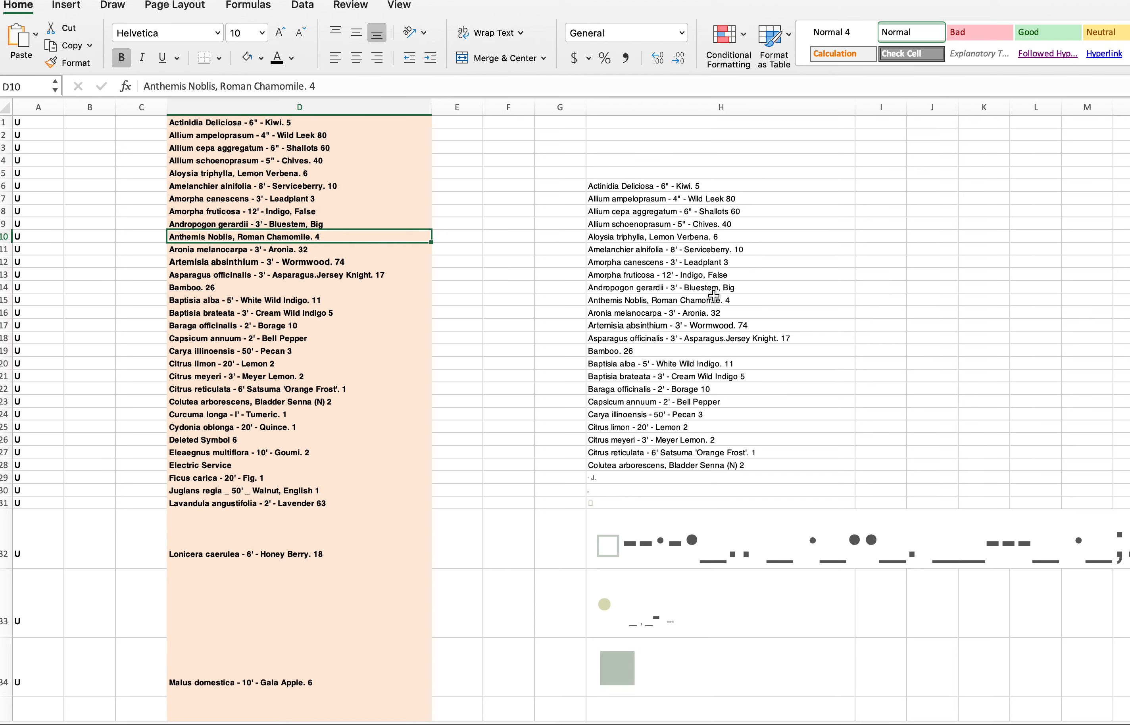
pyautogui.moveTo(608, 186); pyautogui.dragTo(607, 470)
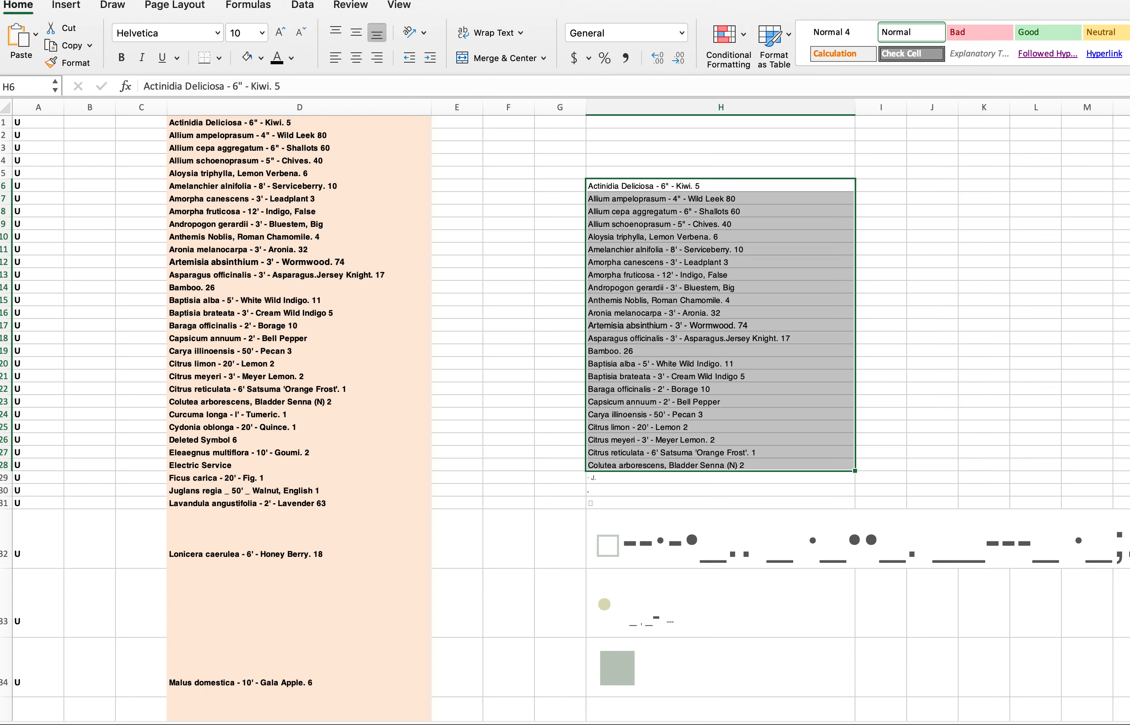
pyautogui.click(682, 680)
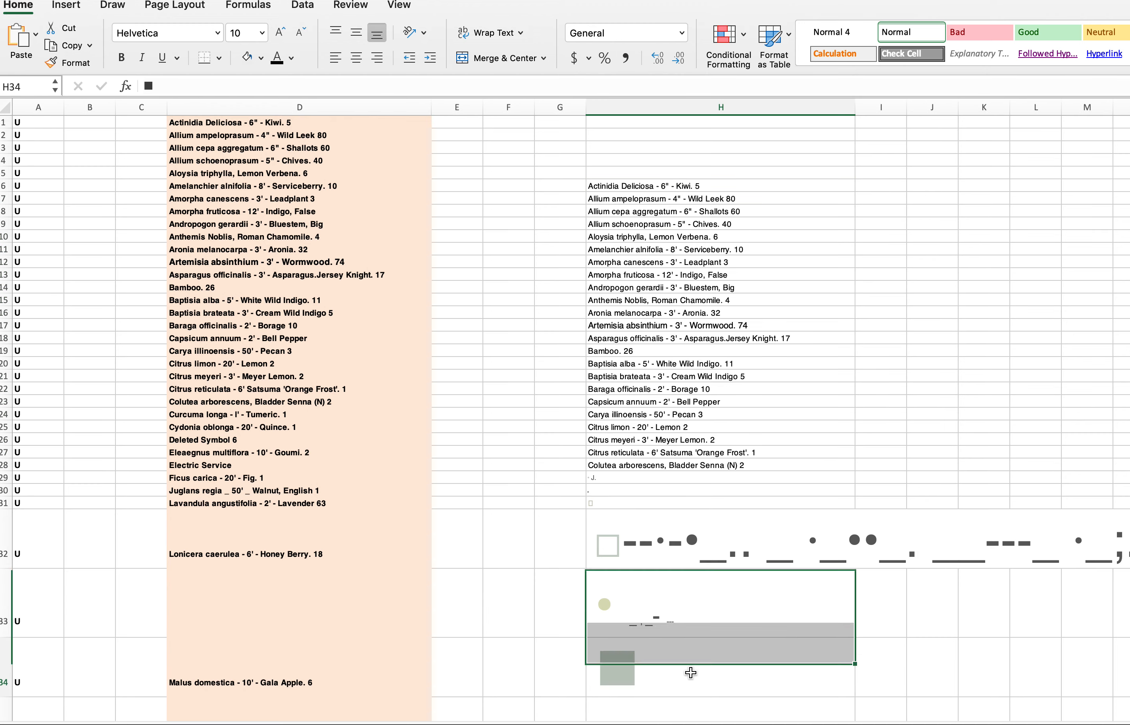
# Paste the copied PDF text into the sheet starting at J3, and clear the contents of cell J3
pyautogui.click(933, 148)
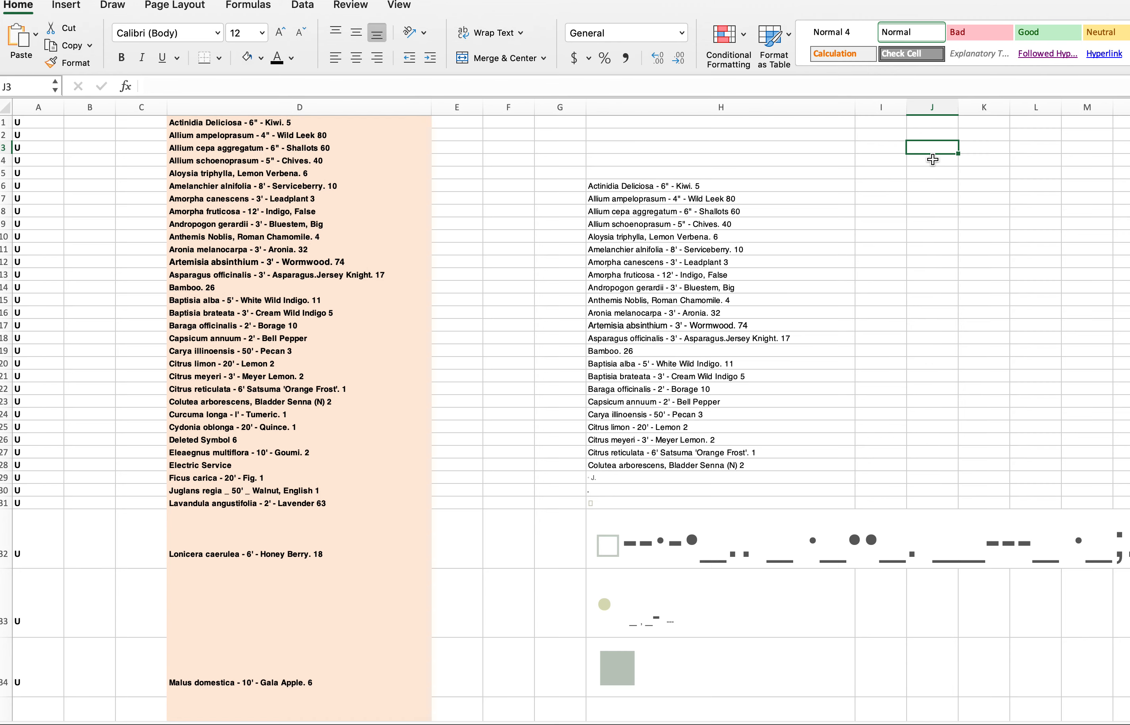
pyautogui.press('super+v')
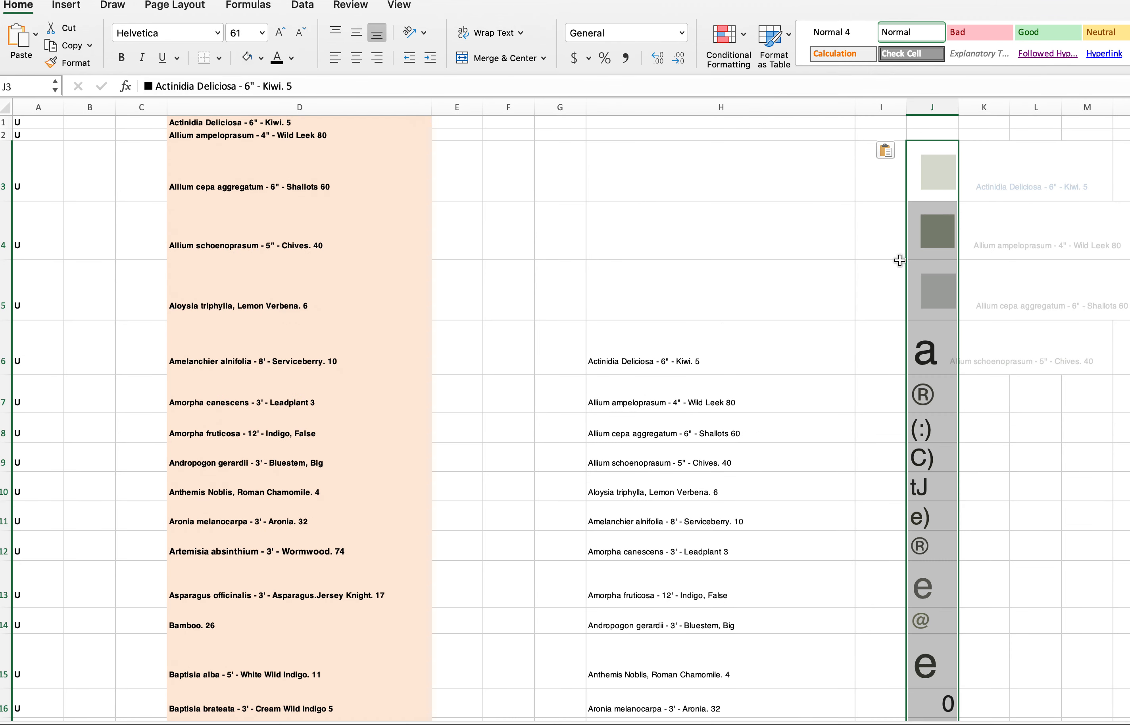
pyautogui.press('BackSpace')
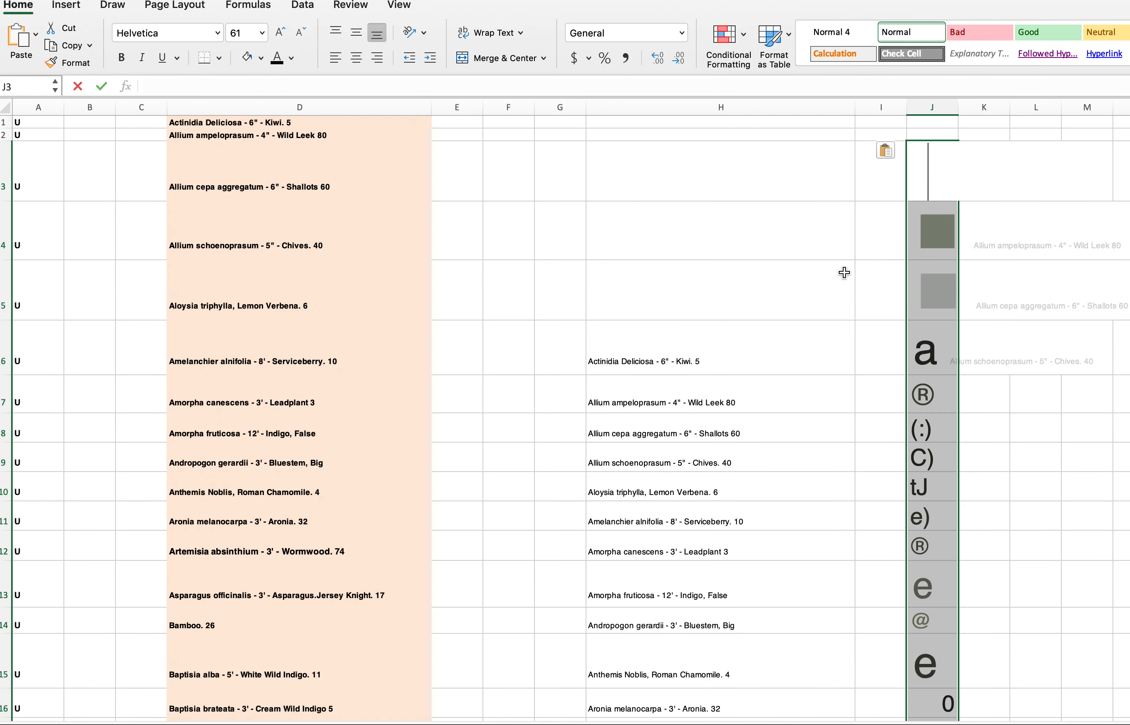
pyautogui.click(854, 288)
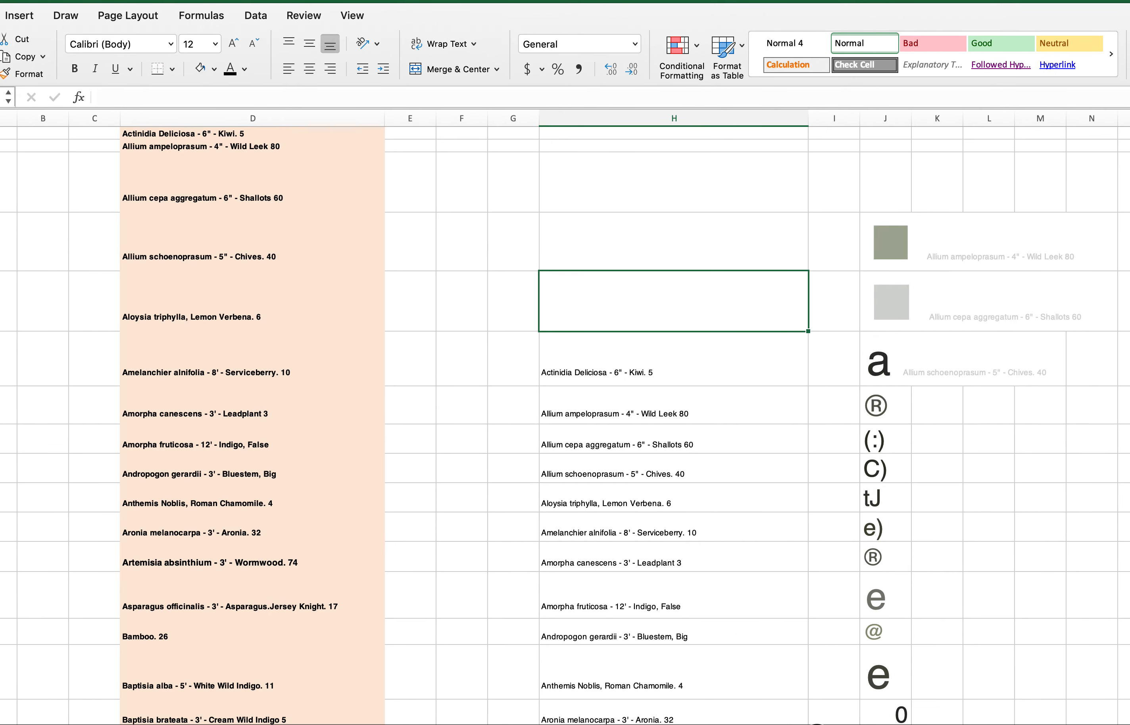
# Widen column J to about 55 so the pasted plant entries fit inside it
pyautogui.hscroll(1, 575, 418)
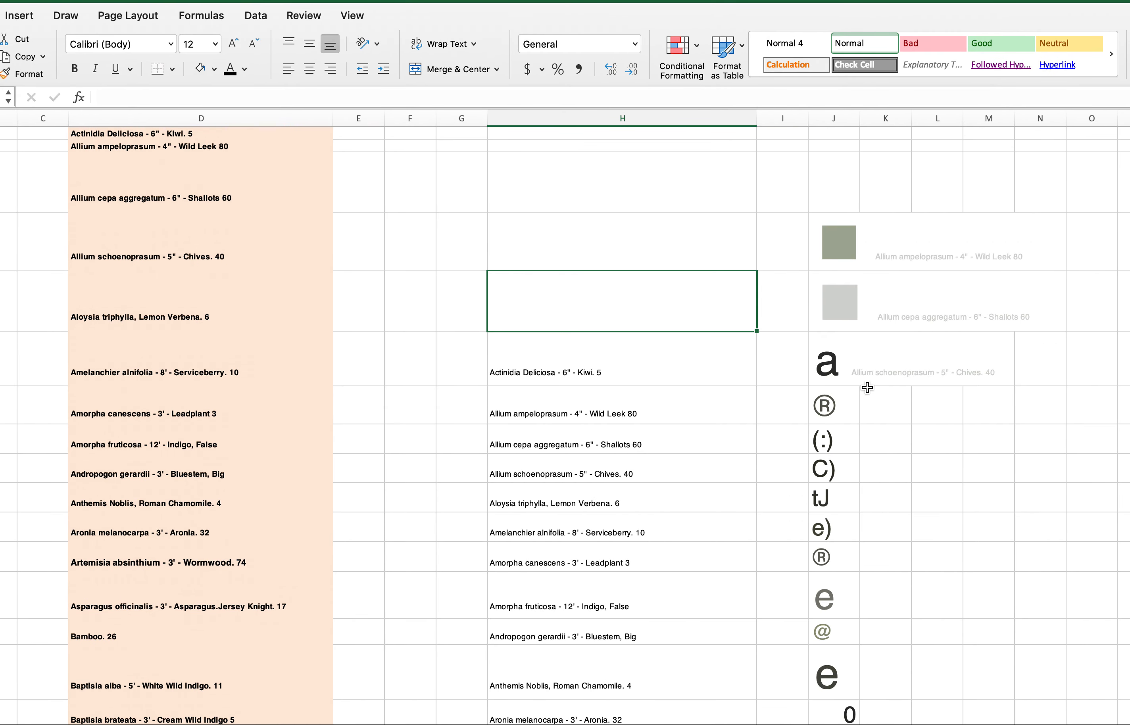
pyautogui.click(883, 373)
pyautogui.click(855, 249)
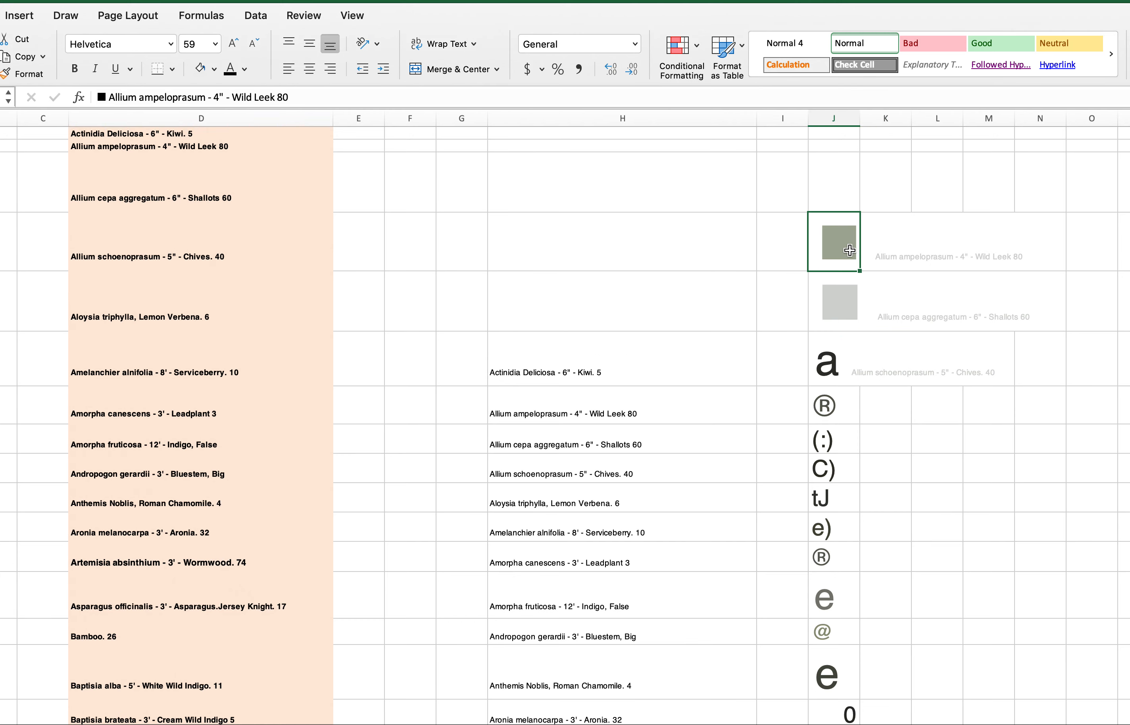
pyautogui.moveTo(858, 118); pyautogui.dragTo(1073, 118)
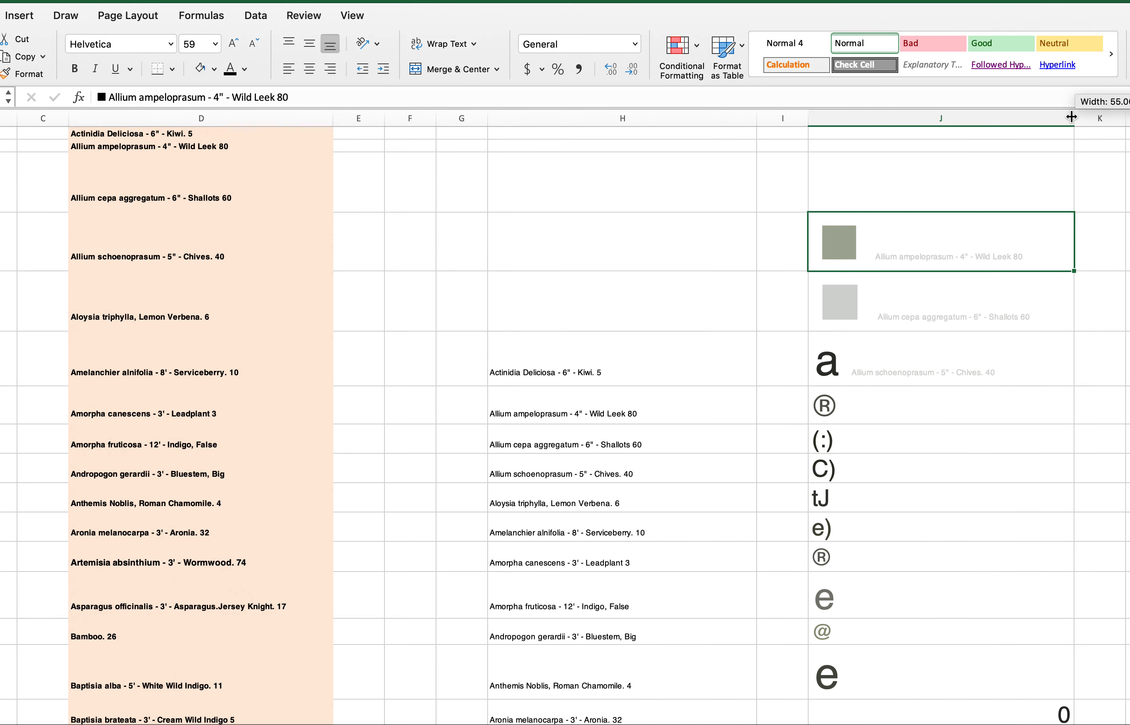
# Remove the leading symbols from the Wild Leek, Shallots and Chives entries in cells J4 to J6, keeping the plant text
pyautogui.doubleClick(853, 255)
pyautogui.moveTo(872, 254); pyautogui.dragTo(800, 254)
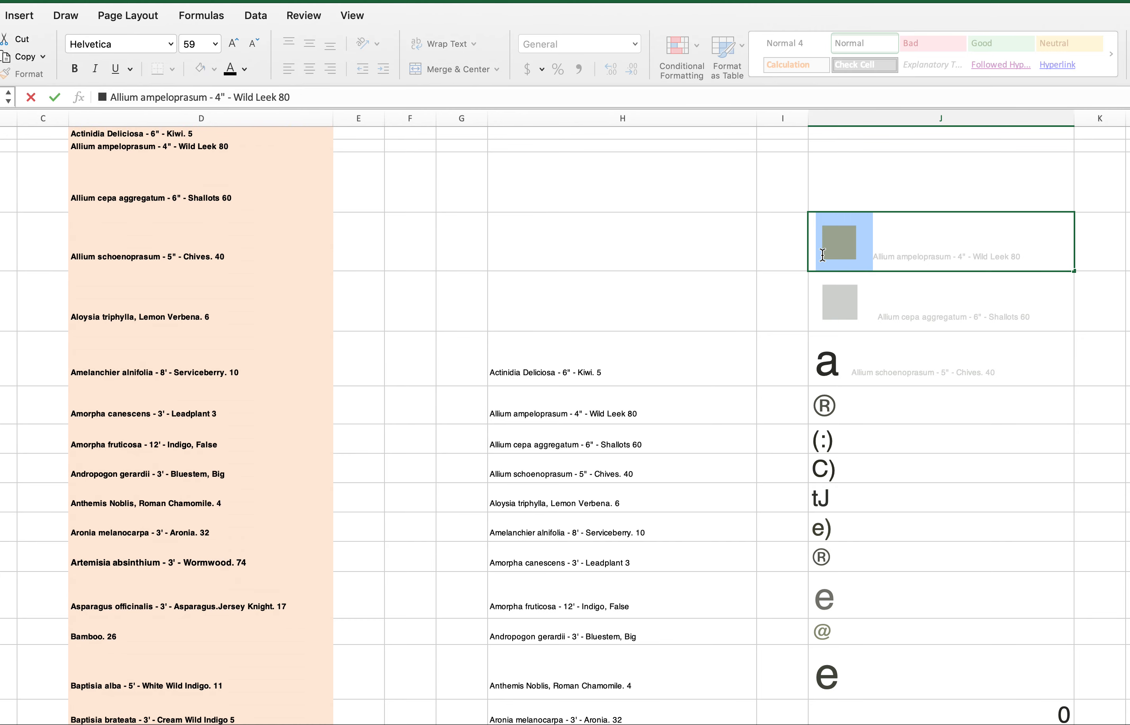
pyautogui.press('BackSpace')
pyautogui.click(859, 314)
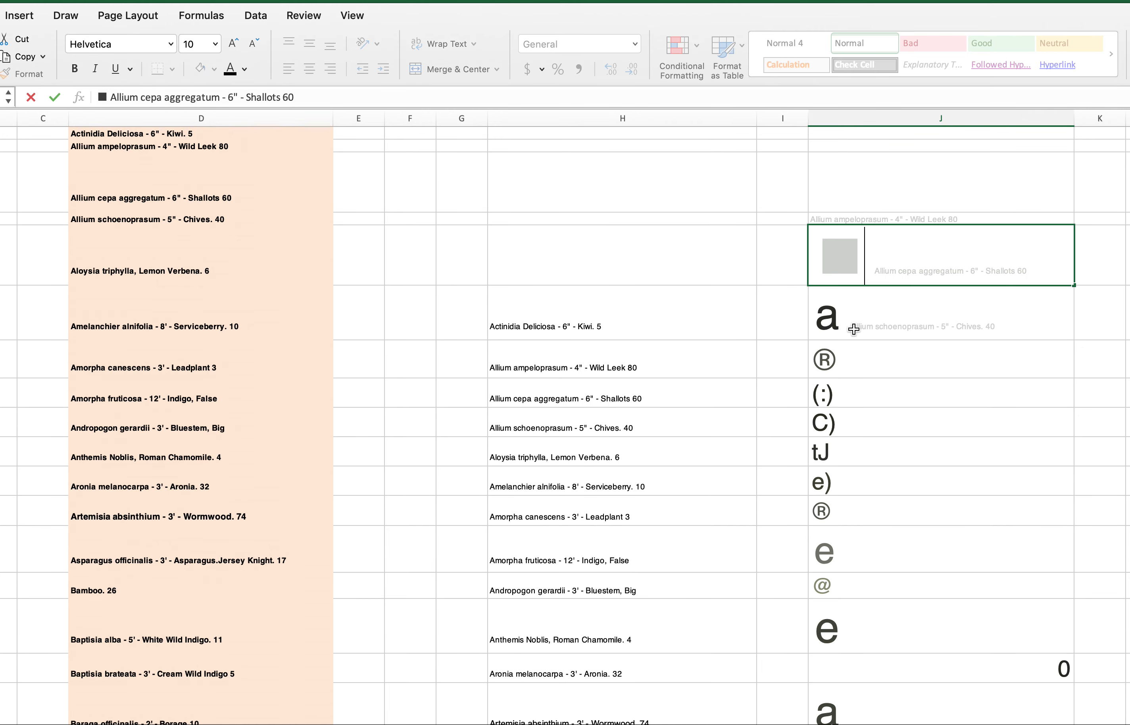
pyautogui.moveTo(871, 260); pyautogui.dragTo(820, 263)
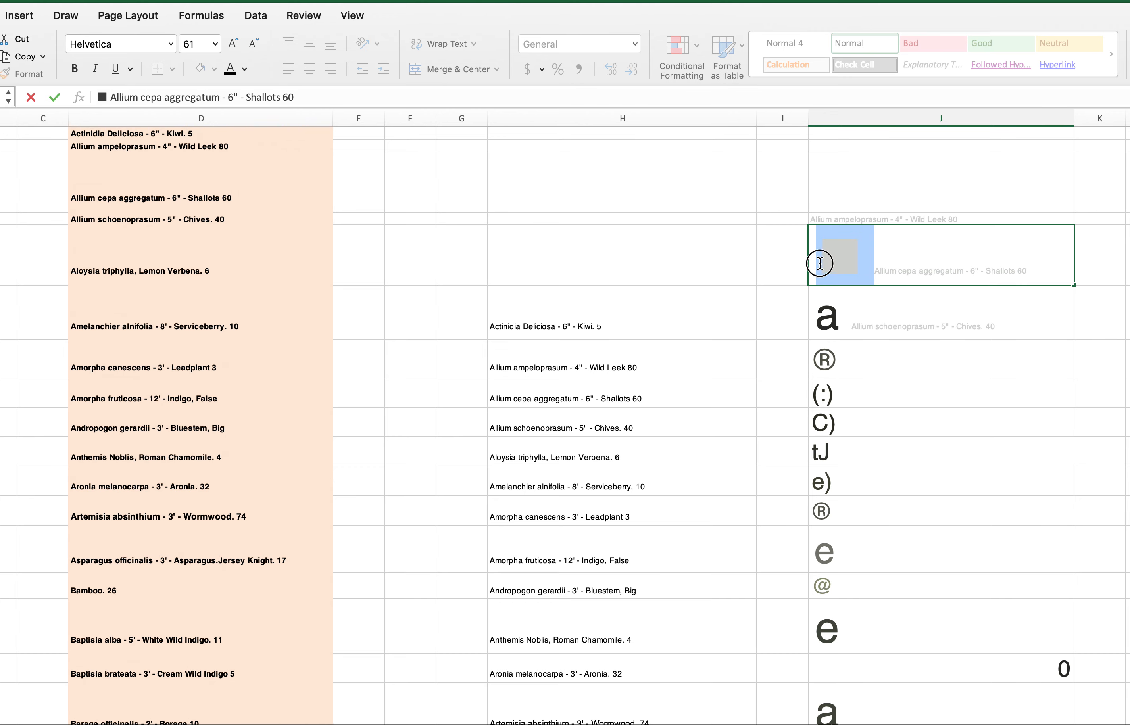
pyautogui.press('BackSpace')
pyautogui.click(835, 323)
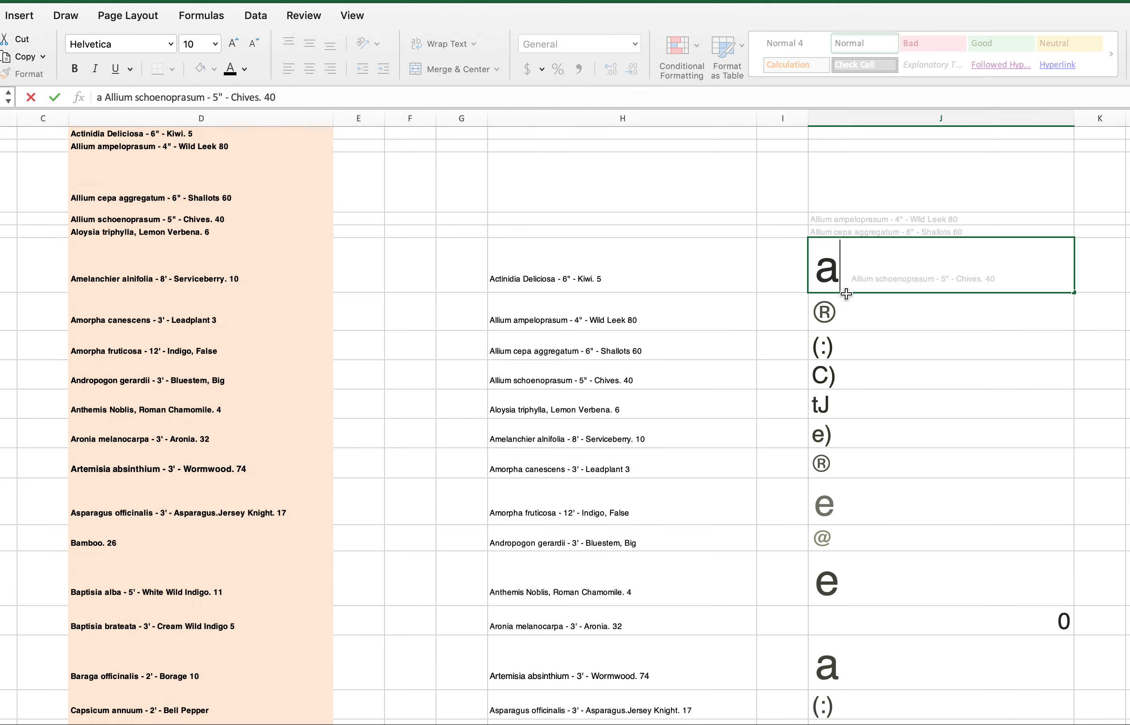
pyautogui.moveTo(851, 278); pyautogui.dragTo(780, 278)
pyautogui.press('BackSpace')
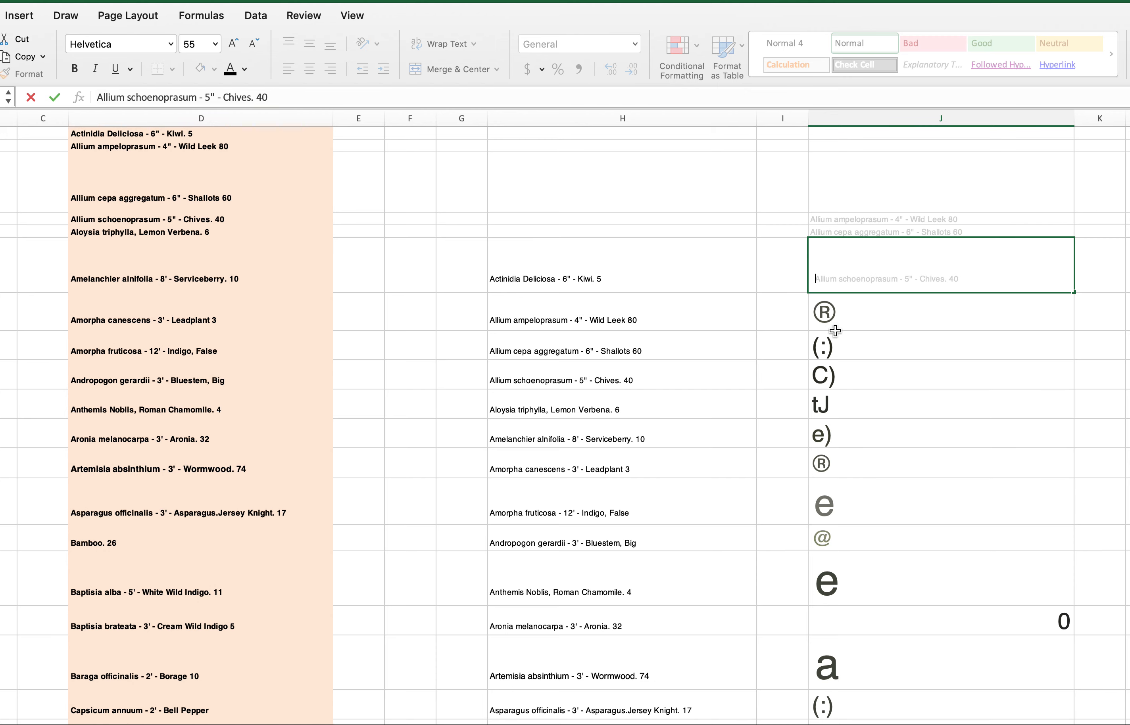
# Delete the symbol-only cells J7 to J19, shifting the cells below up
pyautogui.click(860, 320)
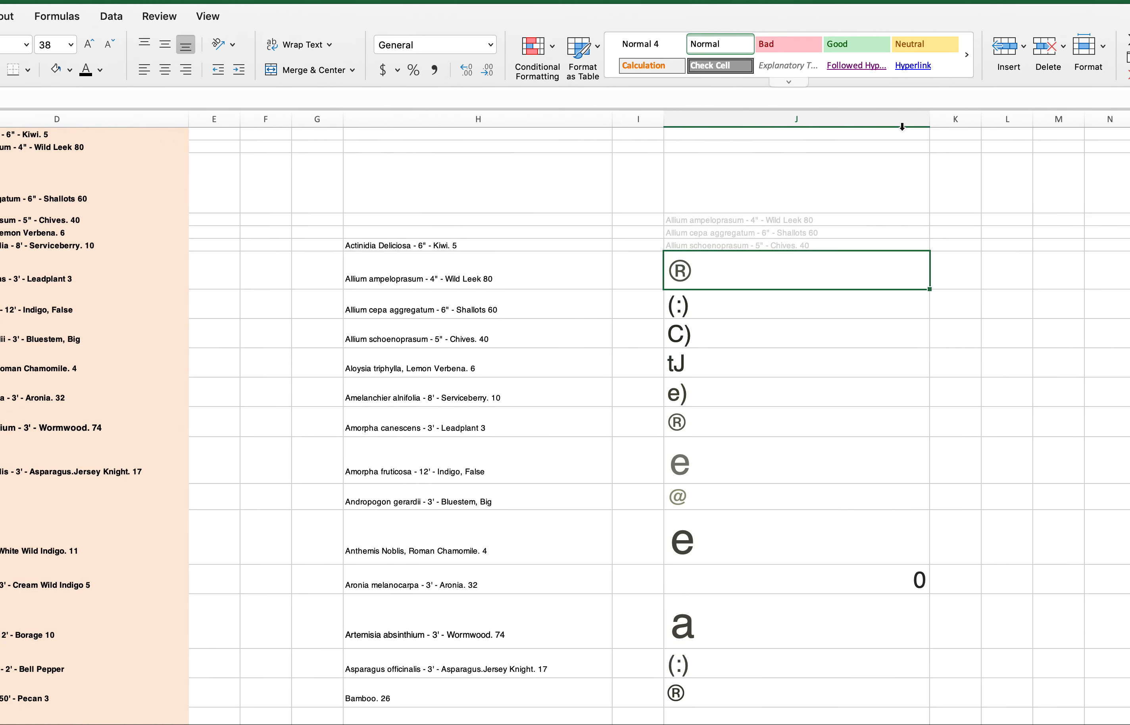
pyautogui.keyDown('shift'); pyautogui.click(716, 684); pyautogui.keyUp('shift')
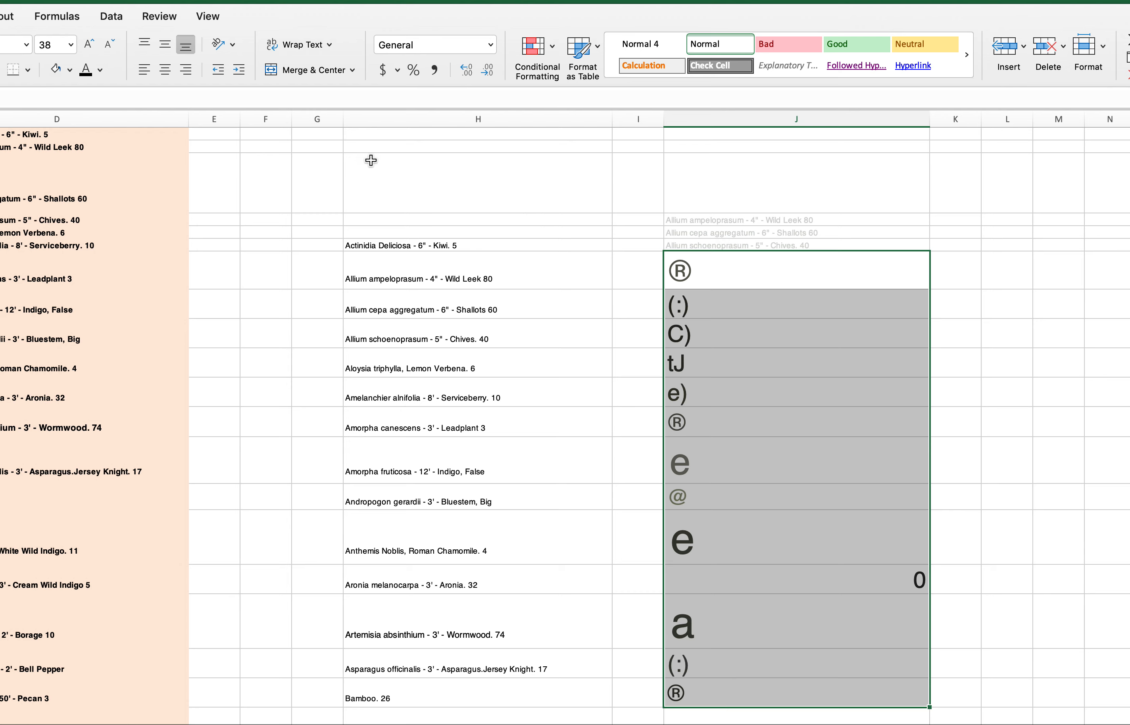
pyautogui.click(0, 0)
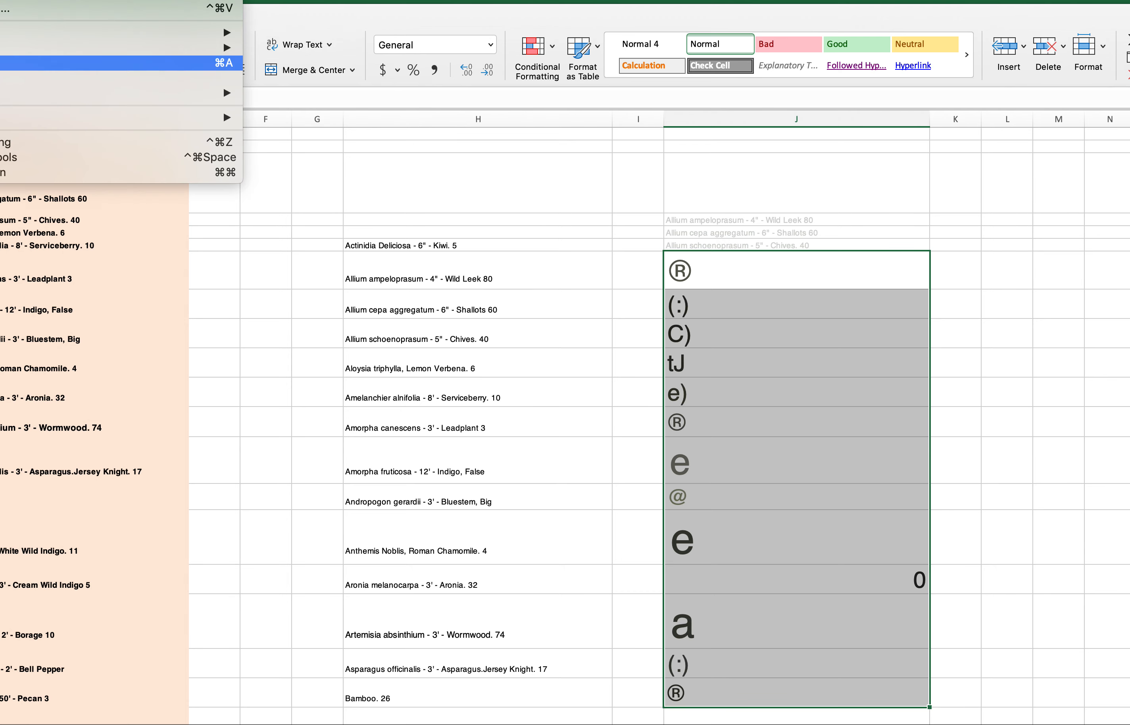
pyautogui.click(2, 78)
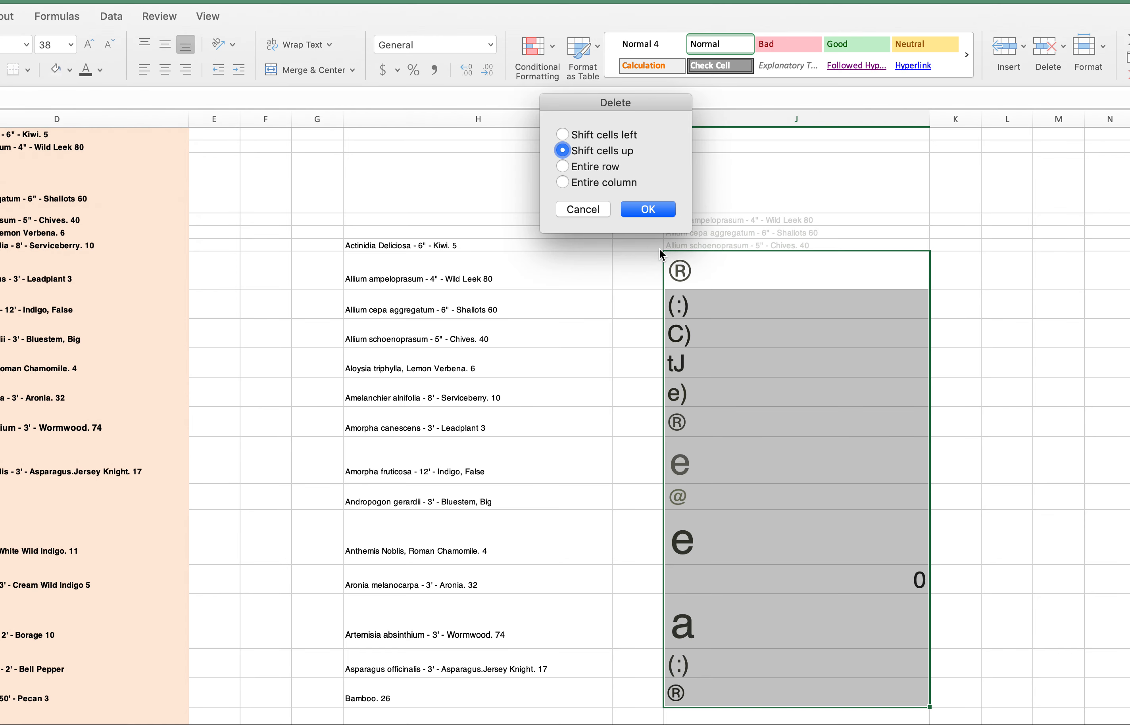
pyautogui.click(647, 210)
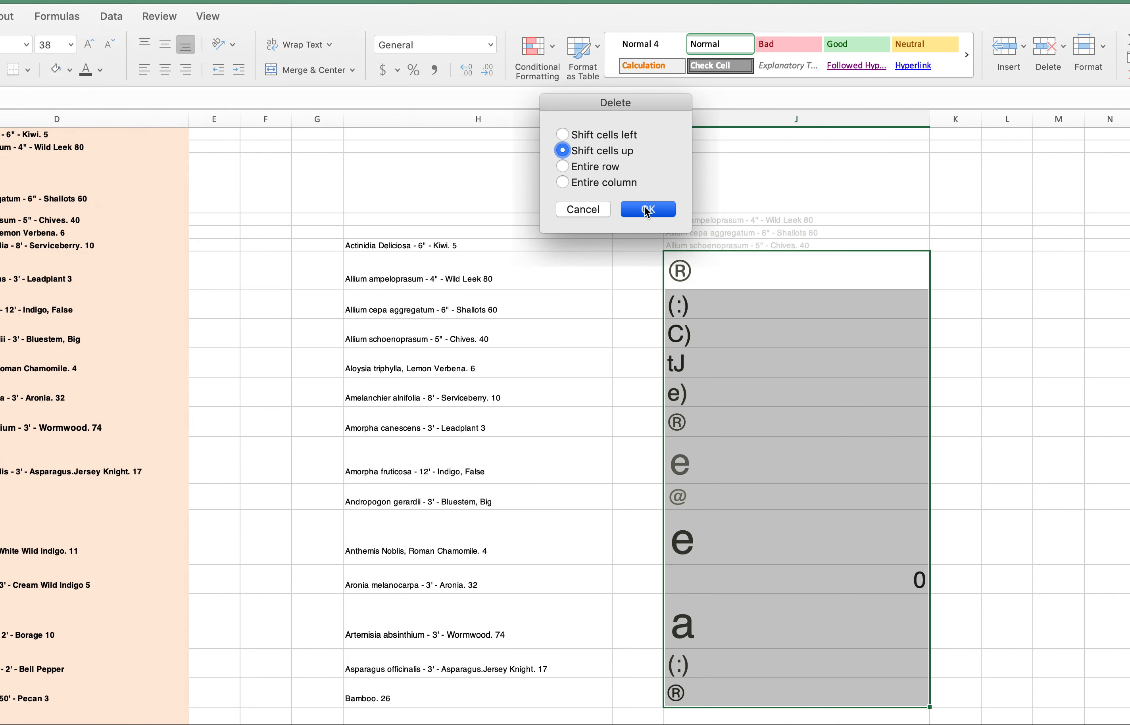
# Delete the remaining symbol-only cells J7 to J12 above the Lemon Verbena entry, shifting the cells below up
pyautogui.click(707, 467)
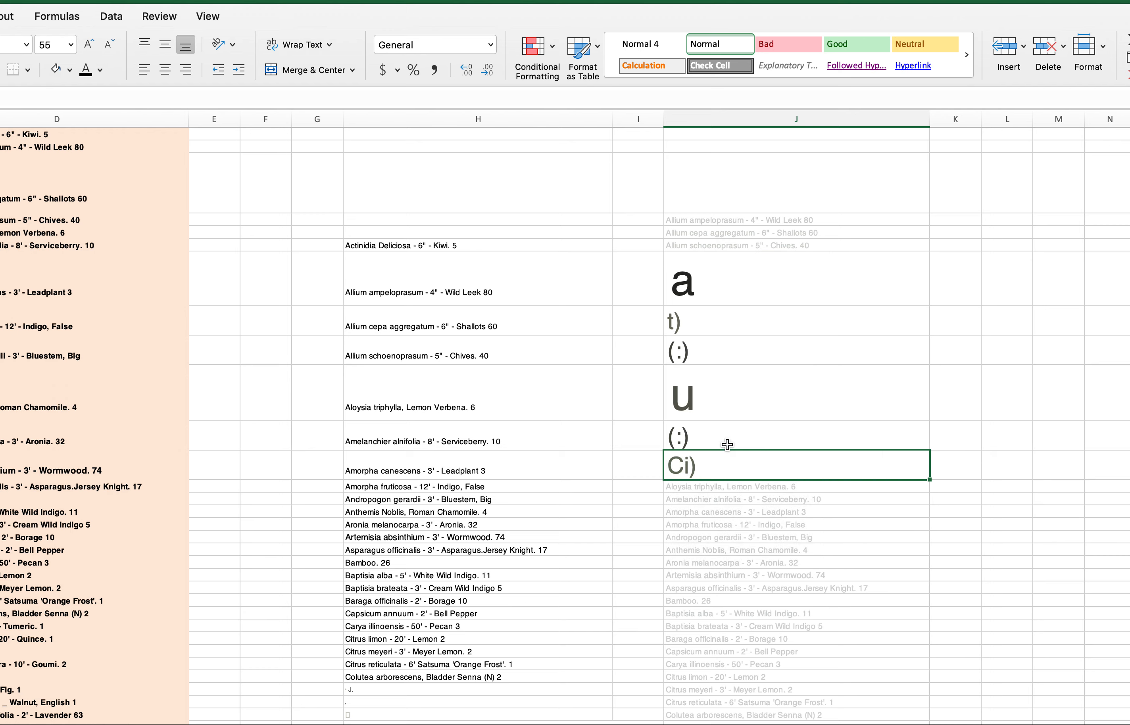
pyautogui.keyDown('shift'); pyautogui.click(721, 280); pyautogui.keyUp('shift')
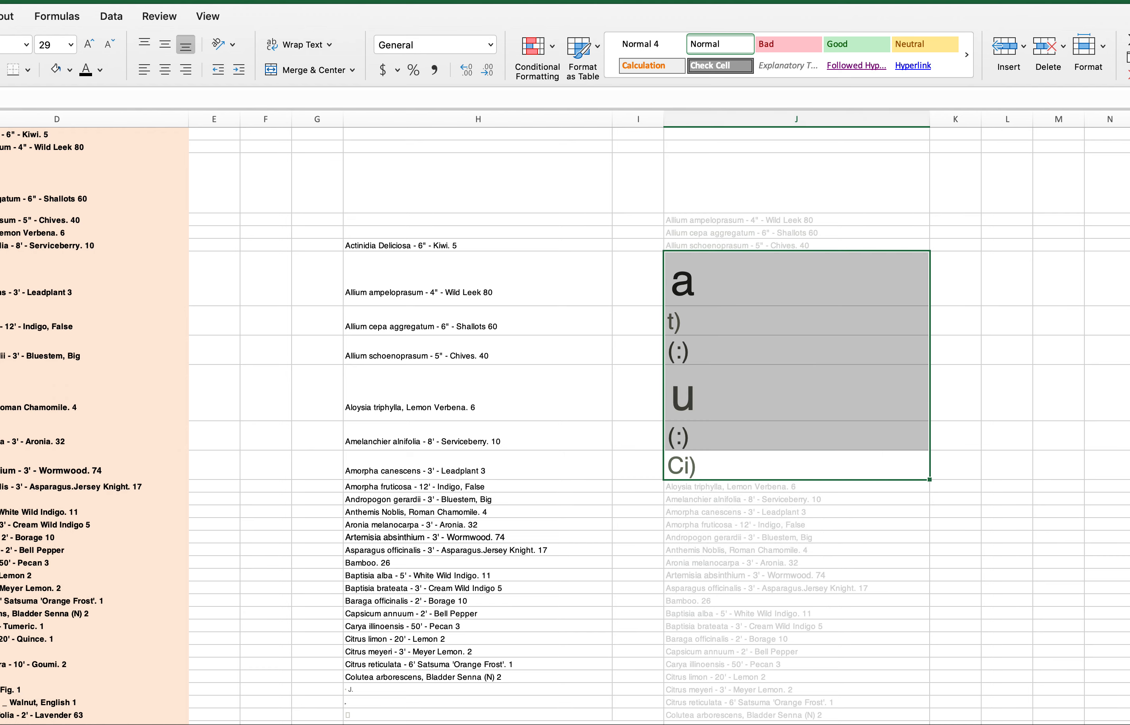
pyautogui.click(0, 0)
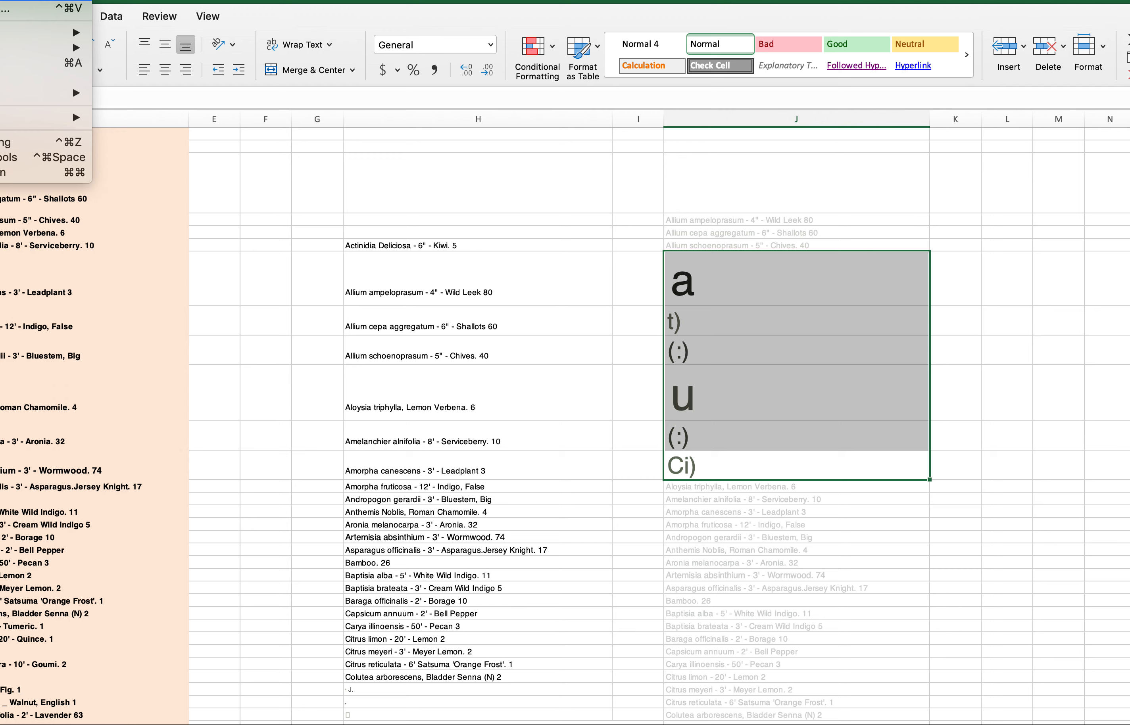
pyautogui.moveTo(10, 48)
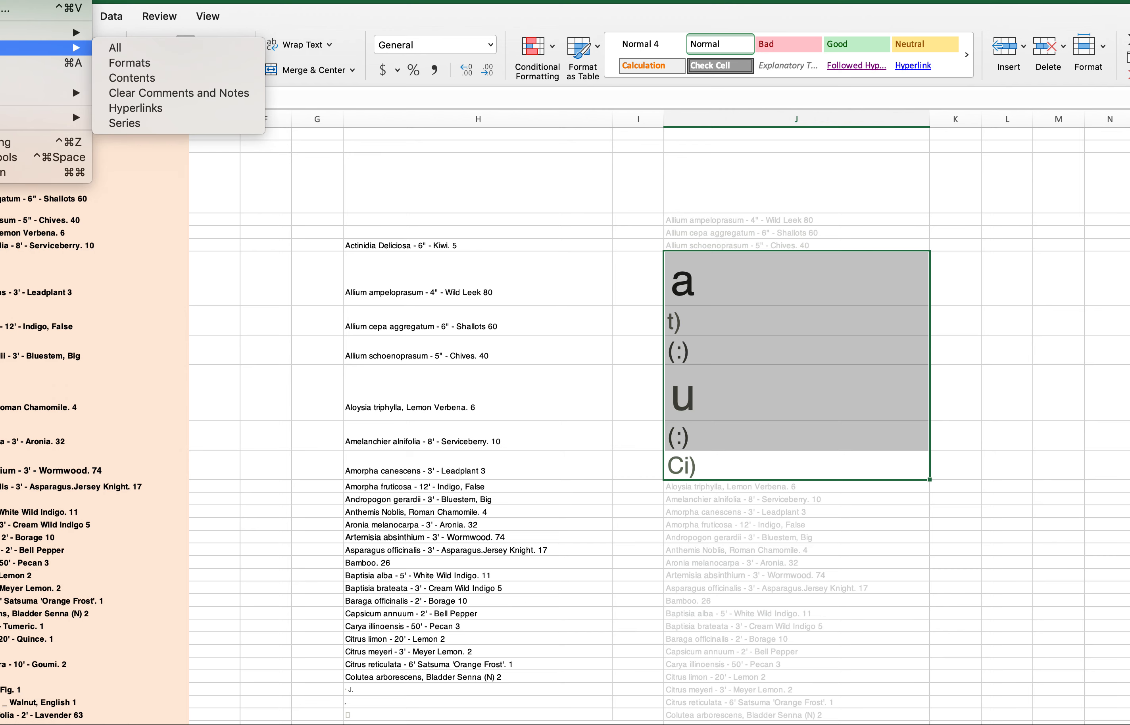
pyautogui.click(29, 77)
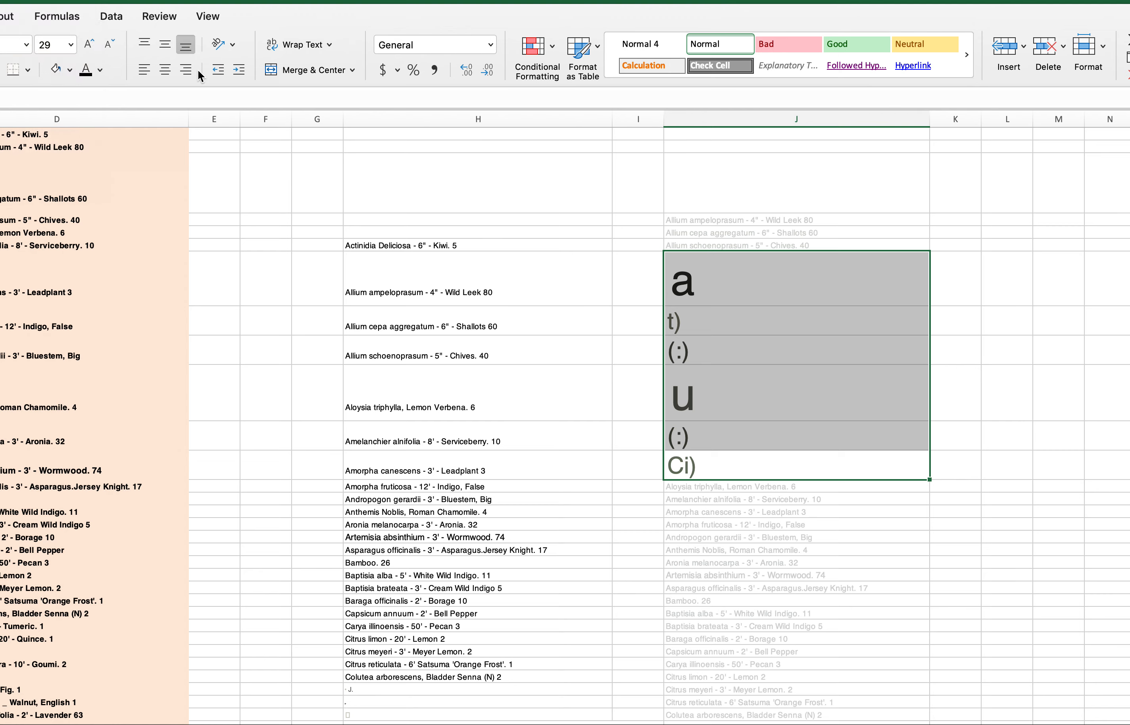
pyautogui.click(649, 209)
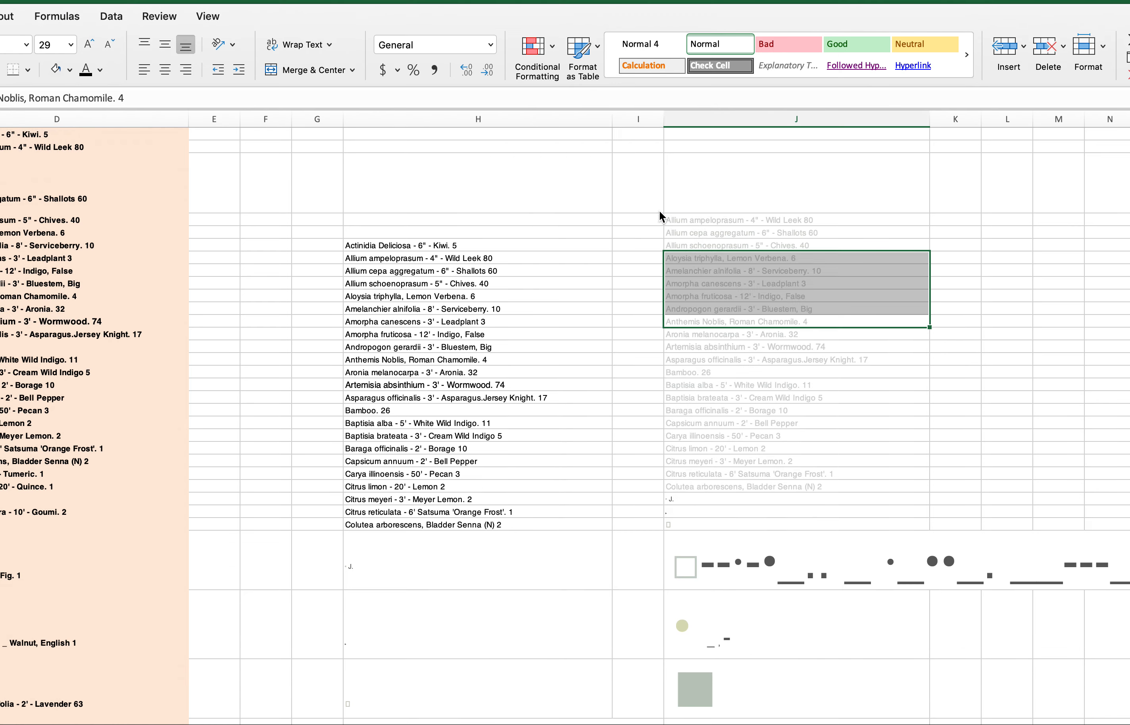
# Change the font color of the plant entries in column J, from Wild Leek to Bladder Senna, to black
pyautogui.click(802, 335)
pyautogui.moveTo(699, 220); pyautogui.dragTo(705, 483)
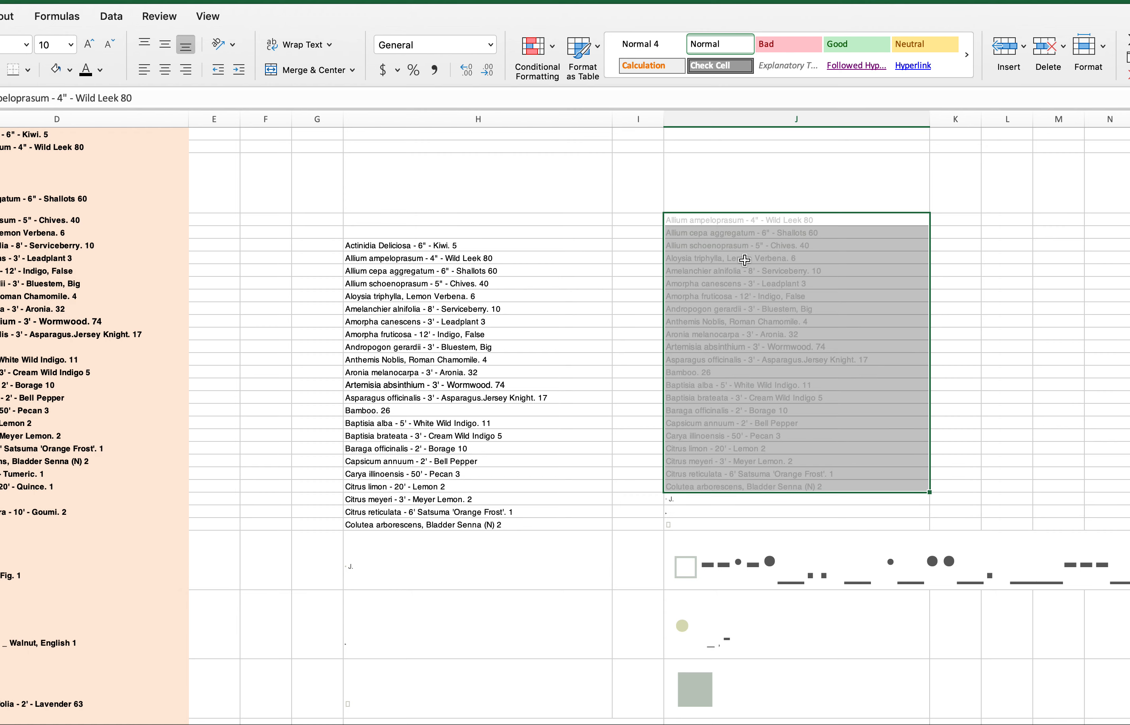
pyautogui.click(83, 70)
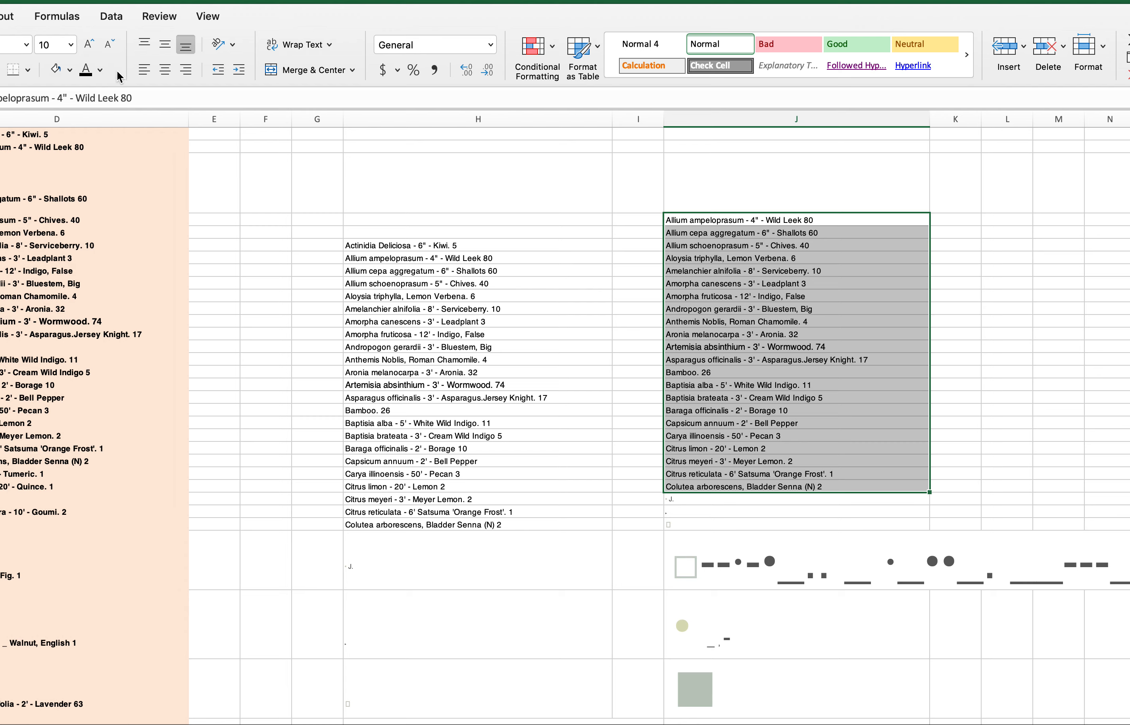
pyautogui.click(879, 337)
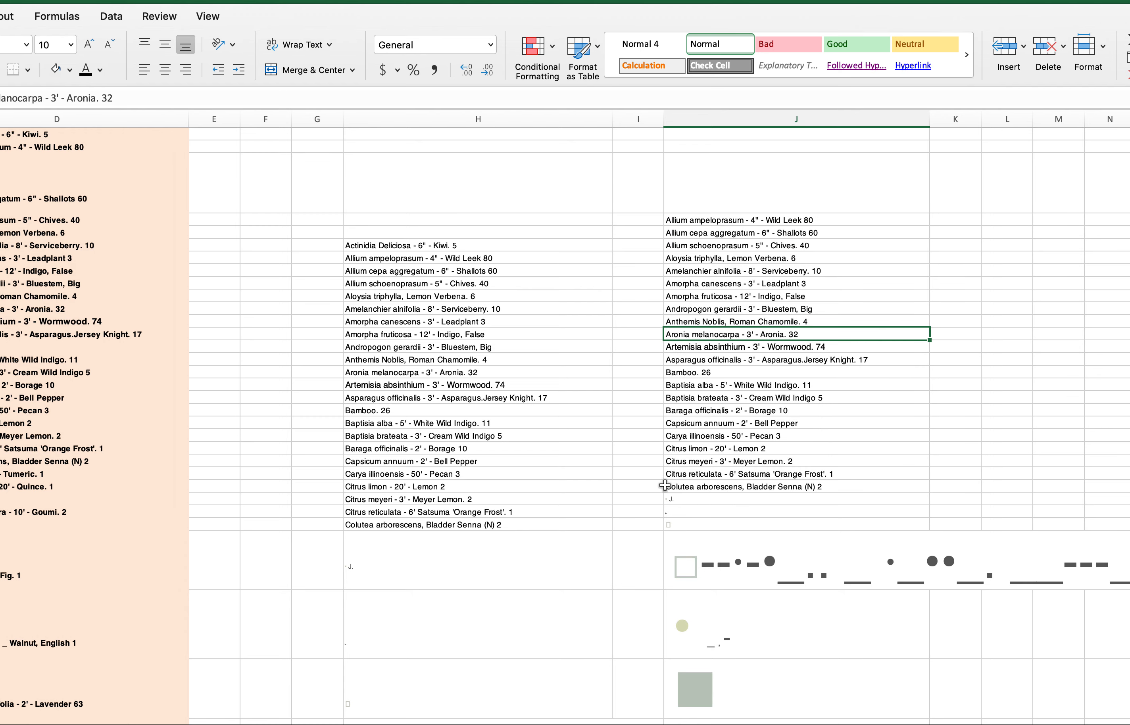
# Check the individual plant entries in cells J4 to J8 and the whole list down to Bladder Senna
pyautogui.click(680, 221)
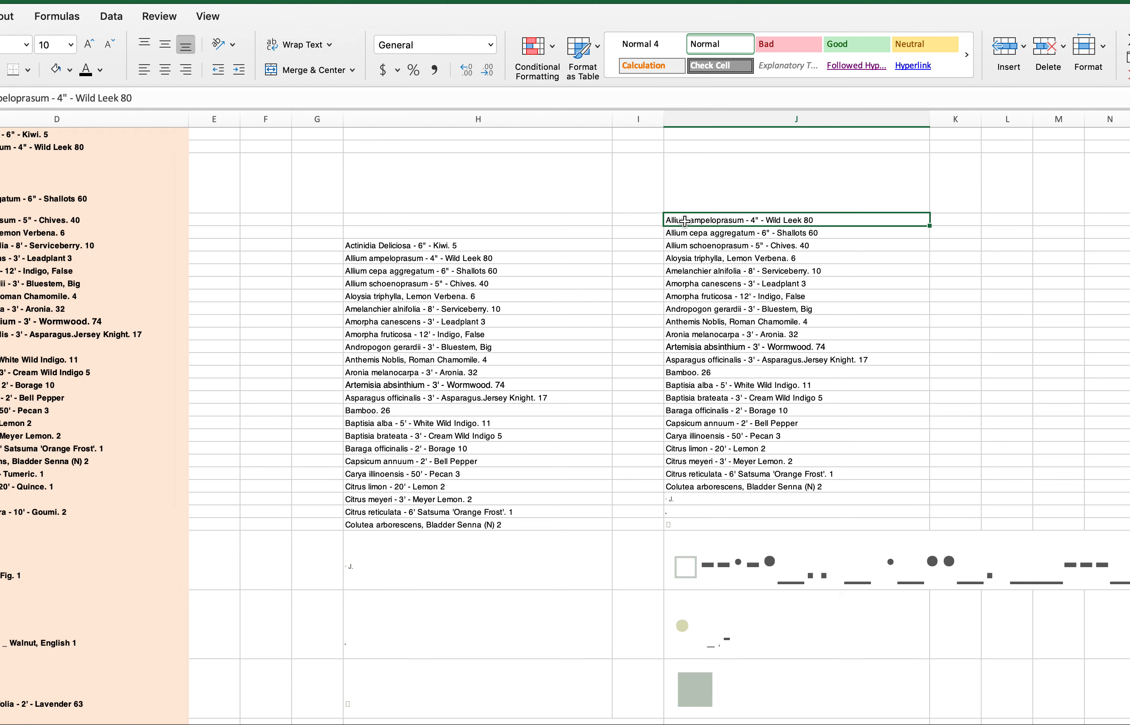
pyautogui.click(695, 232)
pyautogui.click(690, 246)
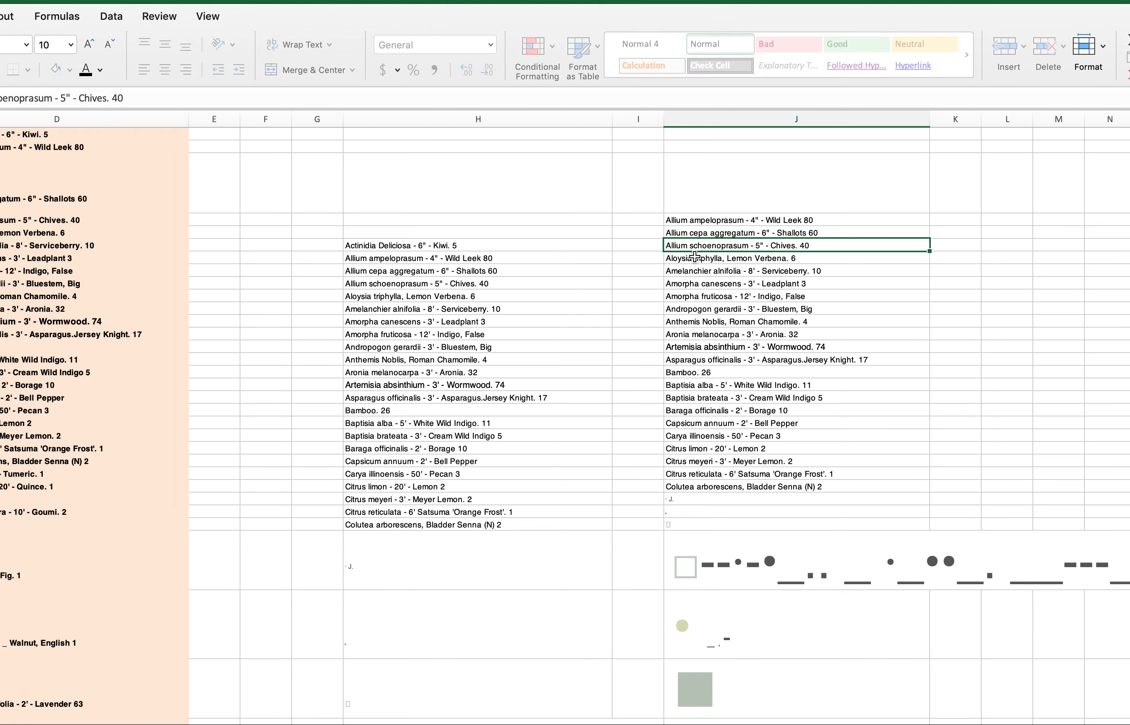
pyautogui.click(688, 259)
pyautogui.click(687, 268)
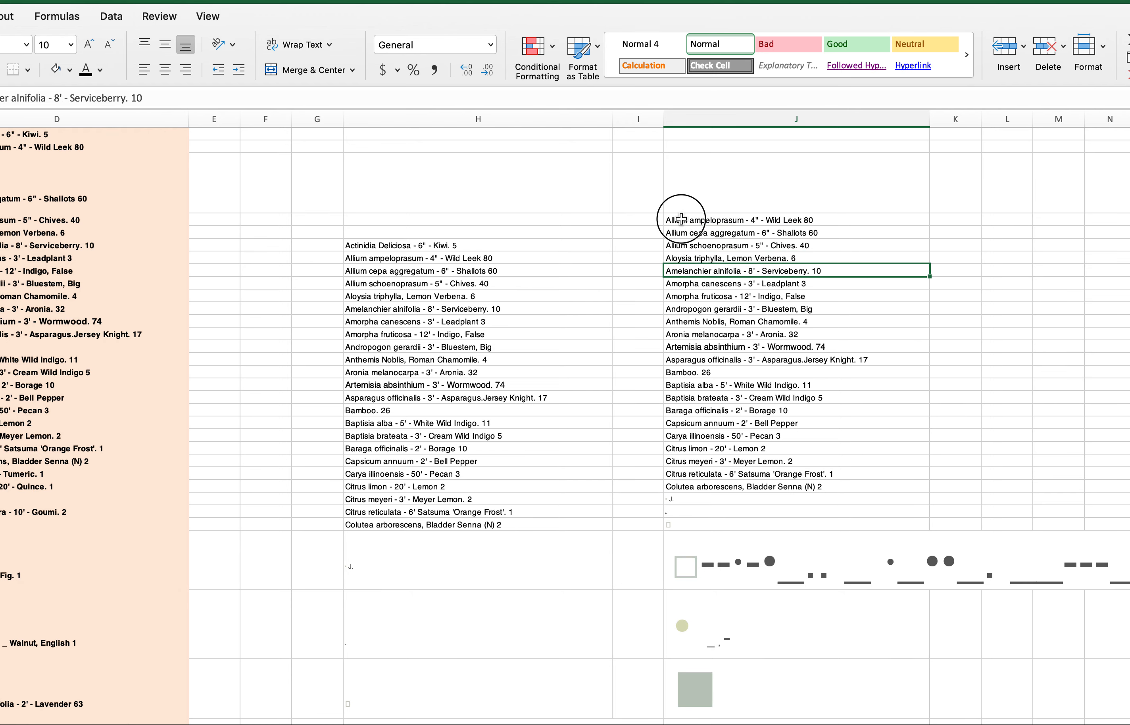
pyautogui.moveTo(678, 220); pyautogui.dragTo(697, 486)
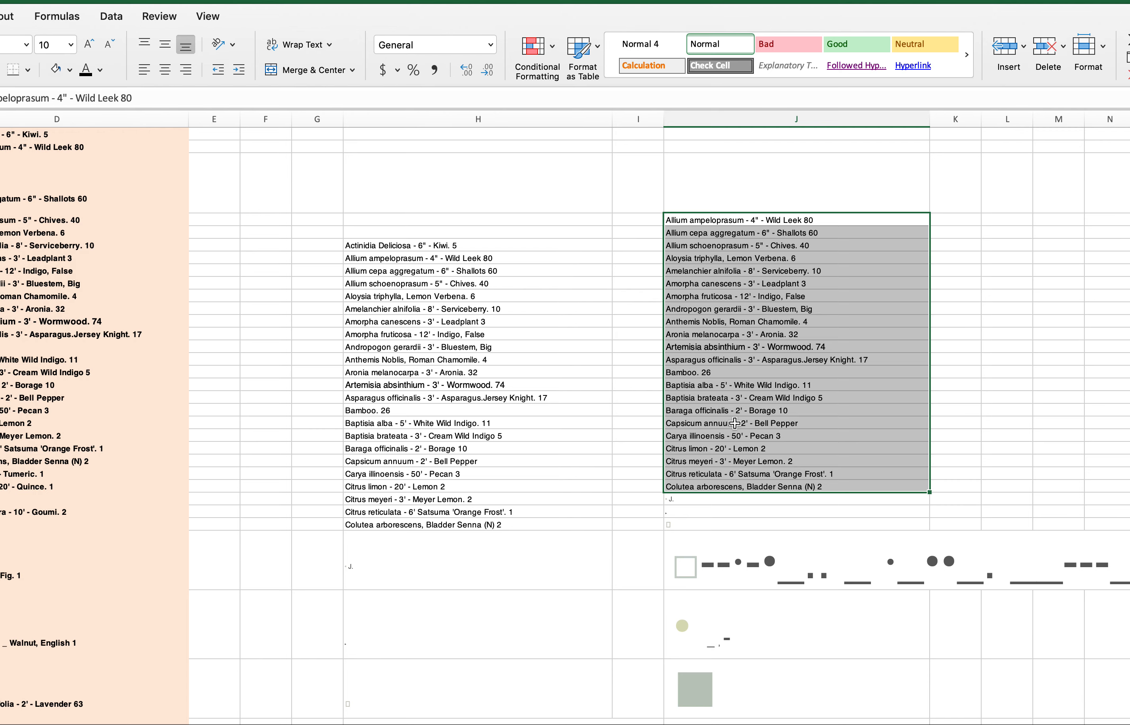
# Switch to Acrobat and review the Enhance Scans text recognition options for this file, without running recognition
pyautogui.press('super+Tab')
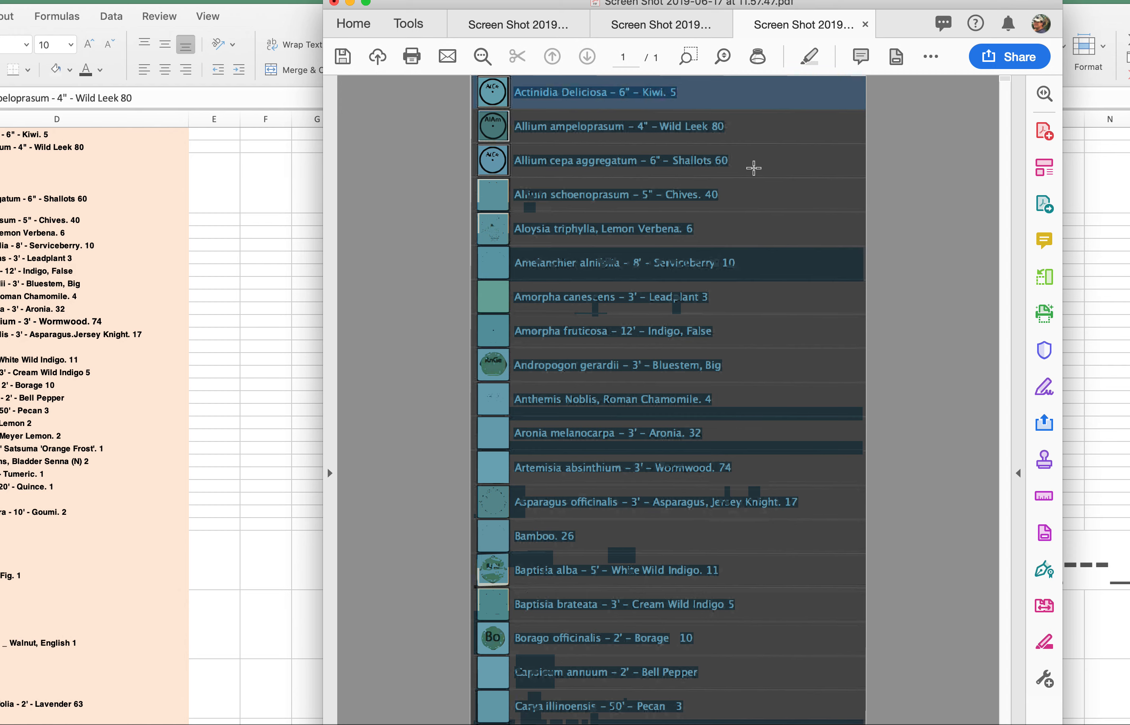
pyautogui.click(751, 166)
pyautogui.click(1046, 323)
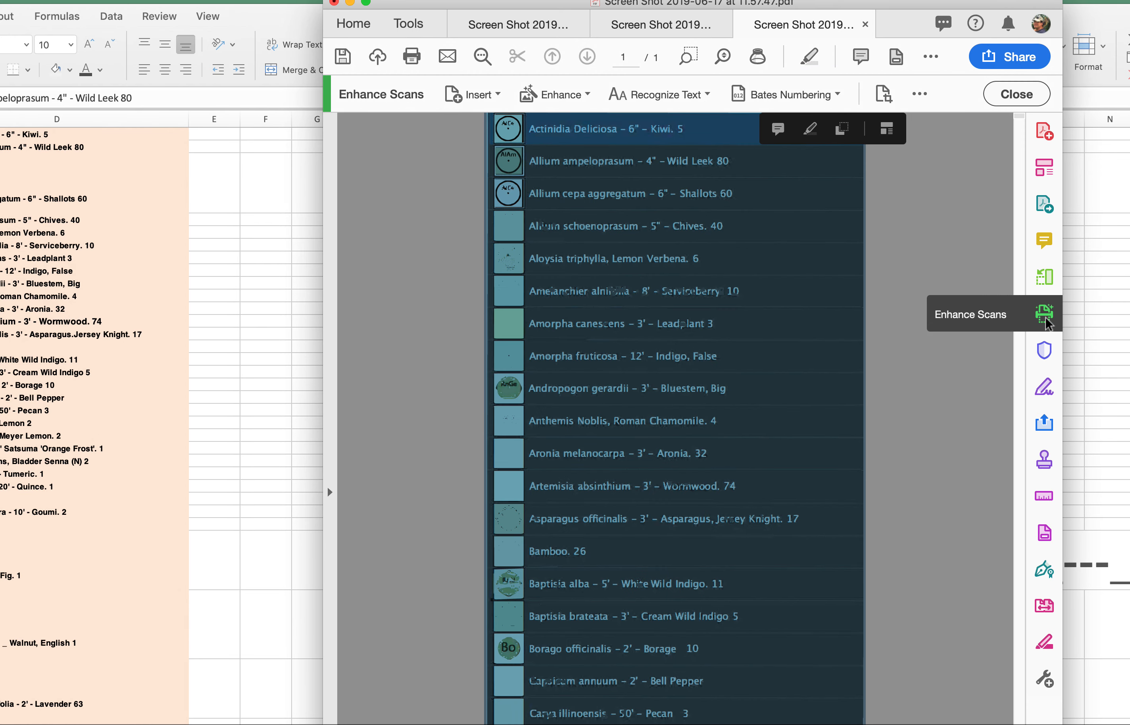
pyautogui.click(667, 100)
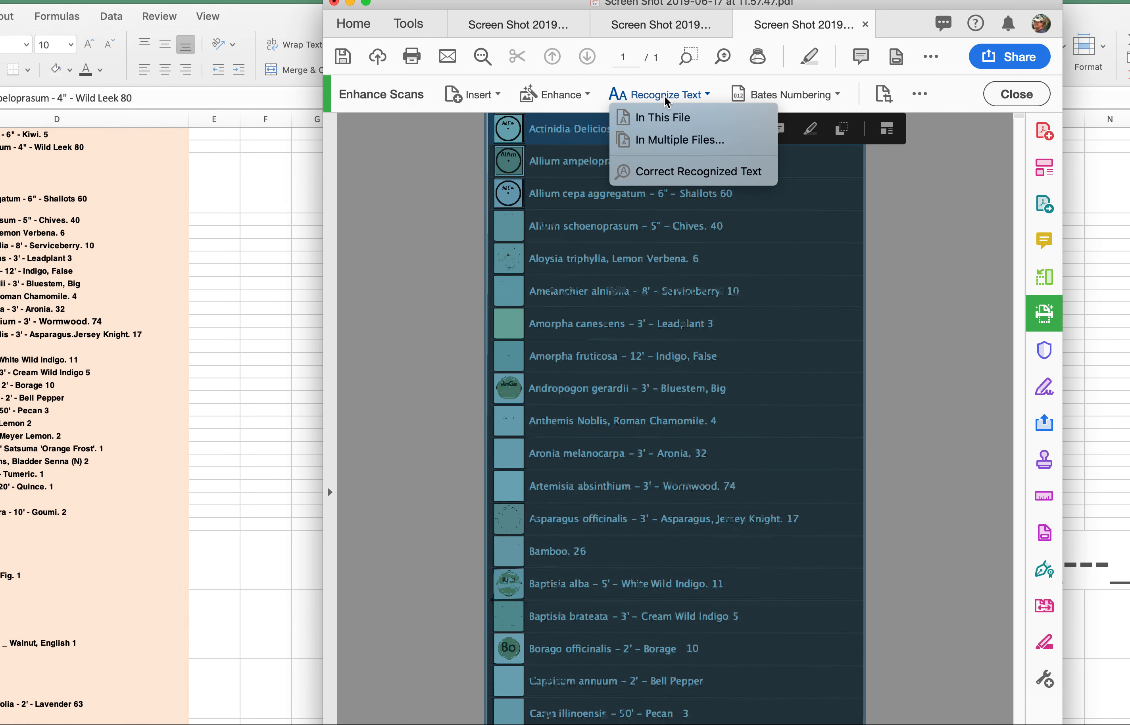
pyautogui.click(665, 117)
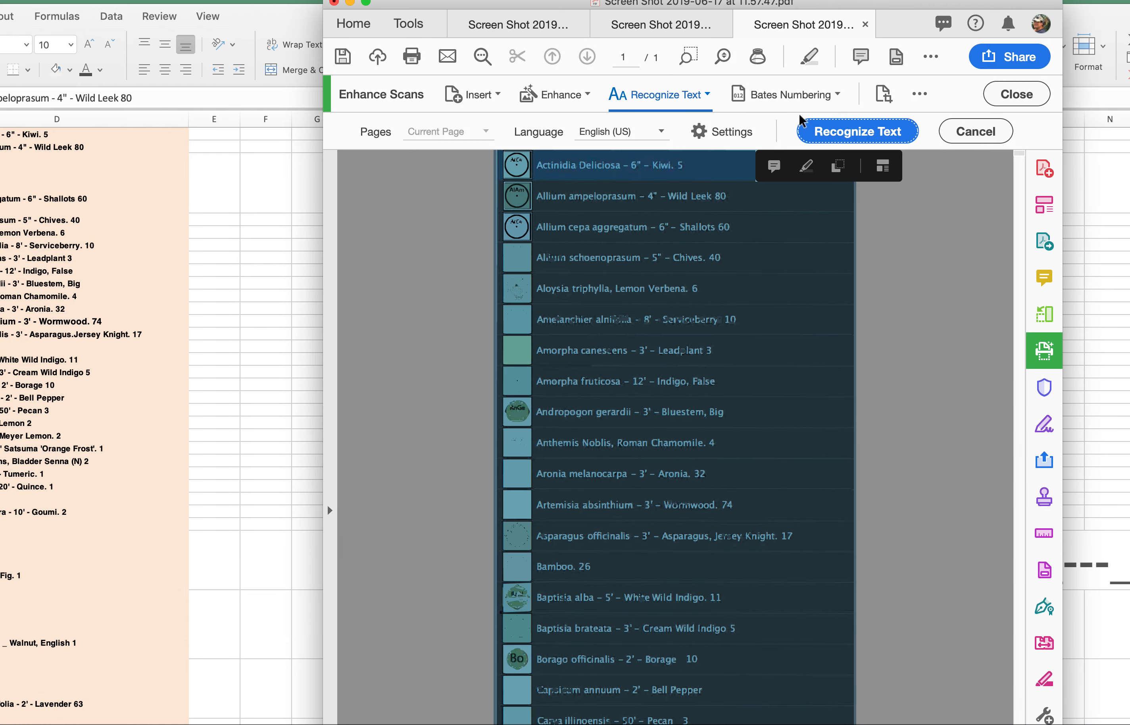
pyautogui.click(987, 132)
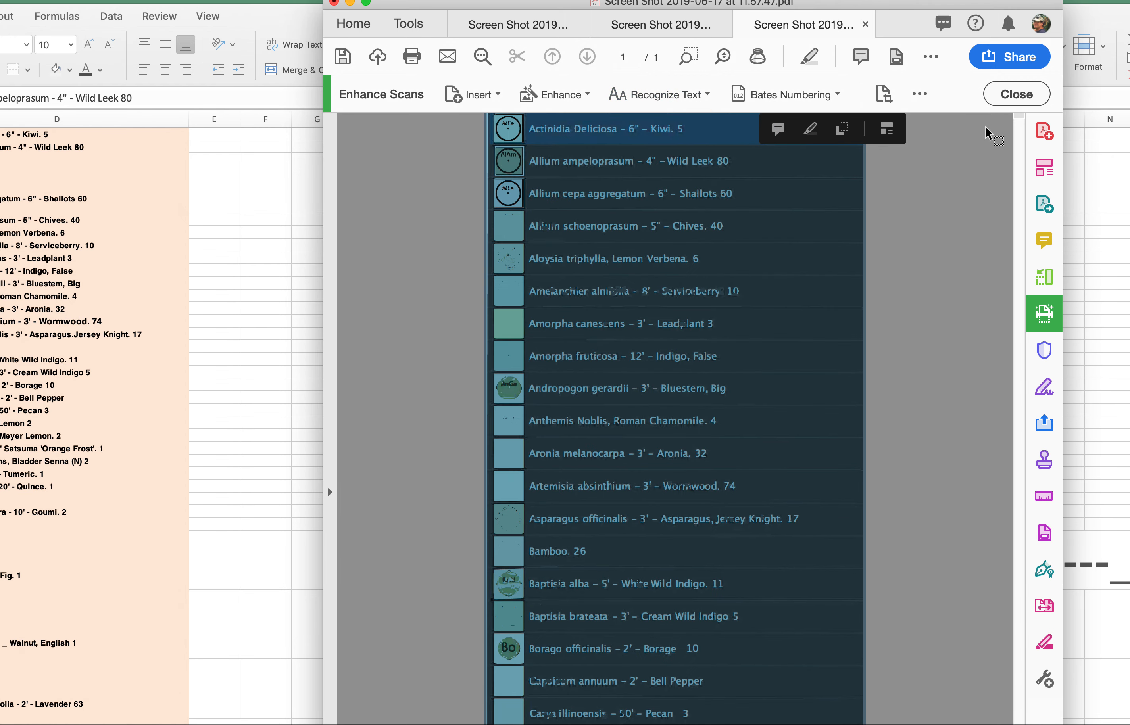
pyautogui.click(1016, 94)
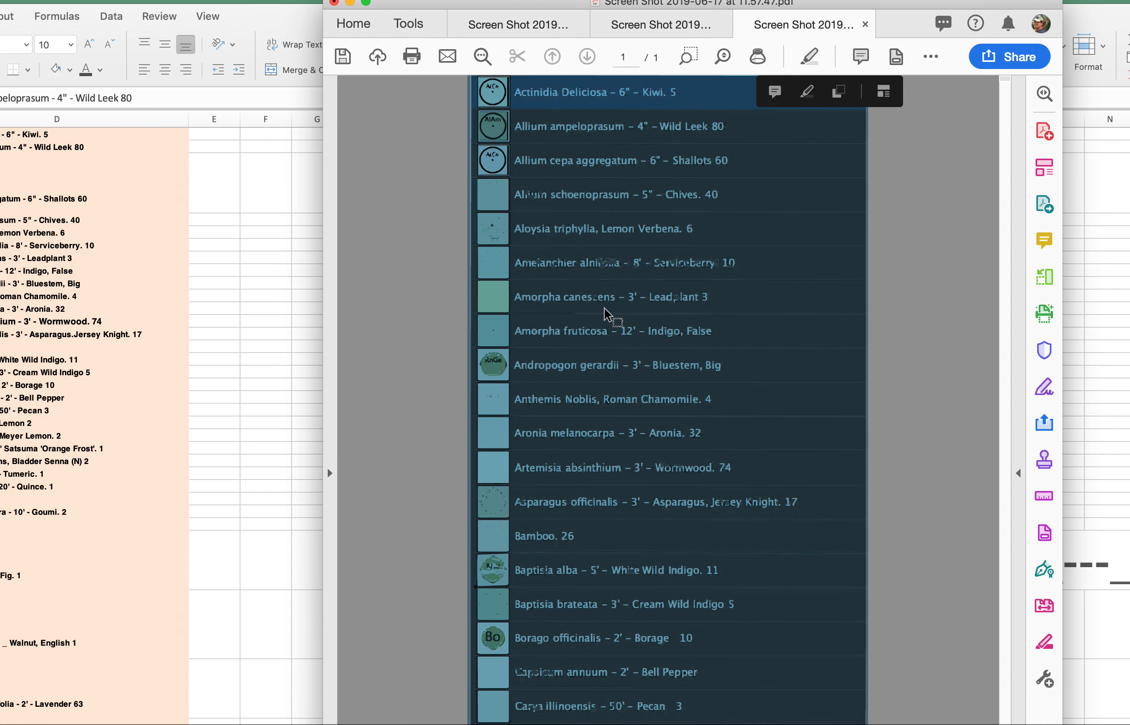
# Switch back to Excel and copy the plant entries in column J from Wild Leek to Bladder Senna
pyautogui.press('super+Tab')
pyautogui.click(317, 340)
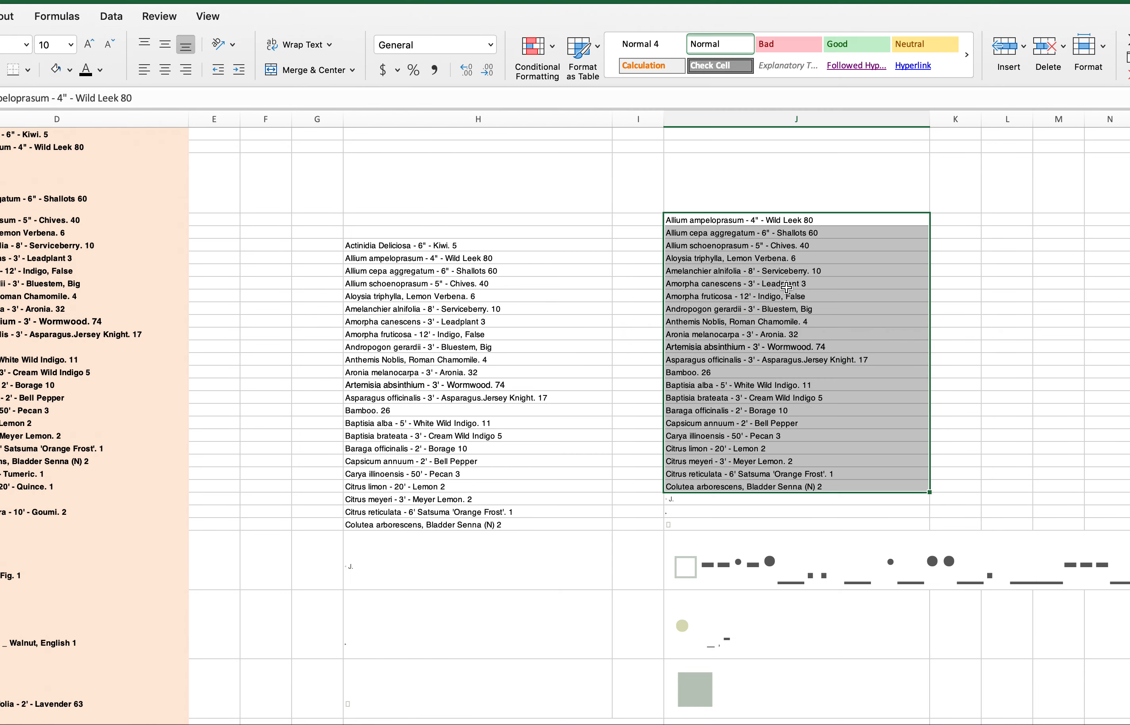
pyautogui.click(838, 283)
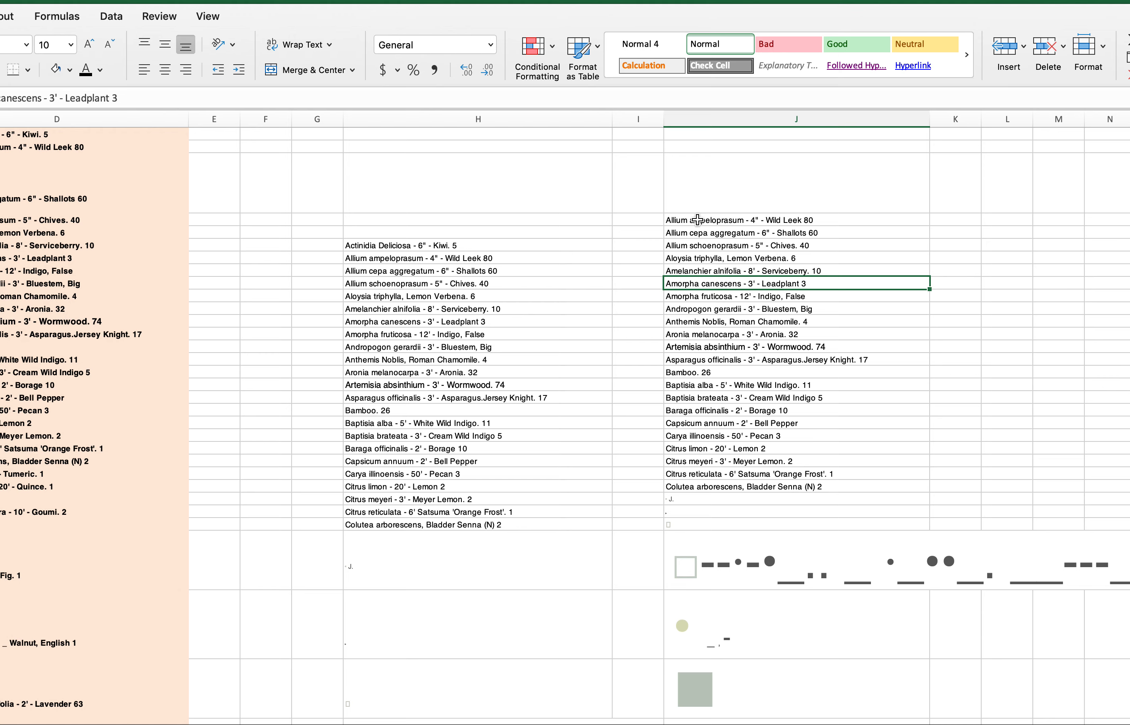
pyautogui.click(698, 220)
pyautogui.keyDown('shift'); pyautogui.click(711, 488); pyautogui.keyUp('shift')
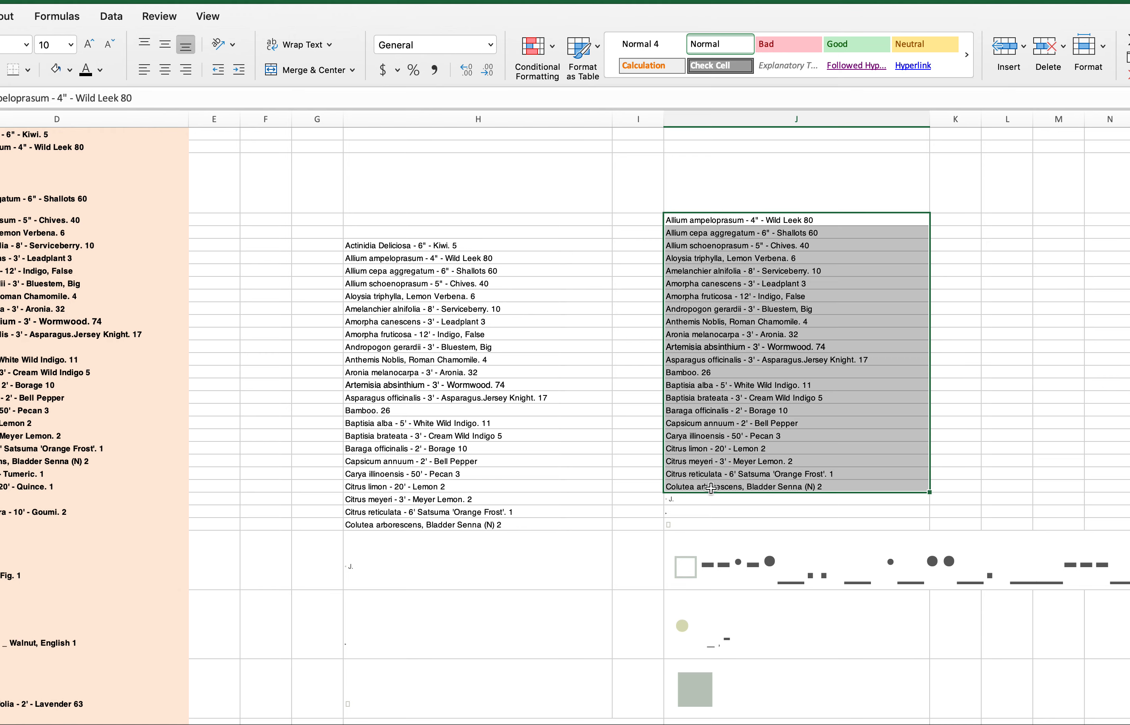
pyautogui.press('super+c')
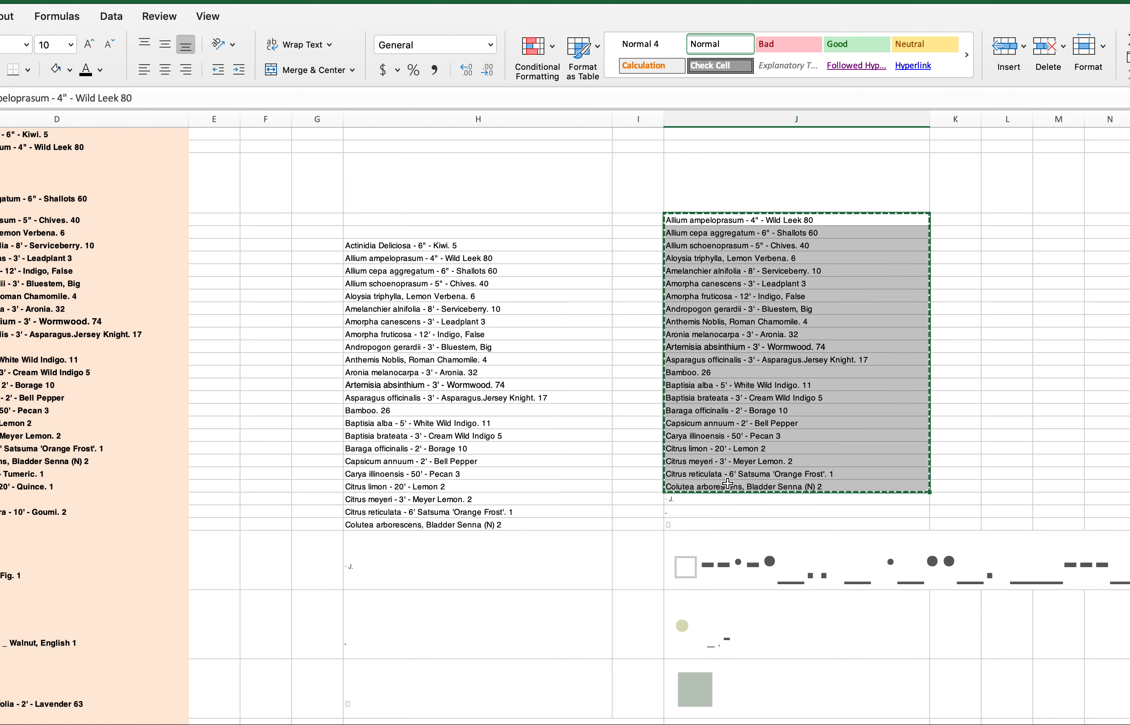
# Switch to Illustrator, draw an area text box beside the English Walnut symbol and paste the copied plant list into it
pyautogui.press('super+Tab')
pyautogui.click(386, 351)
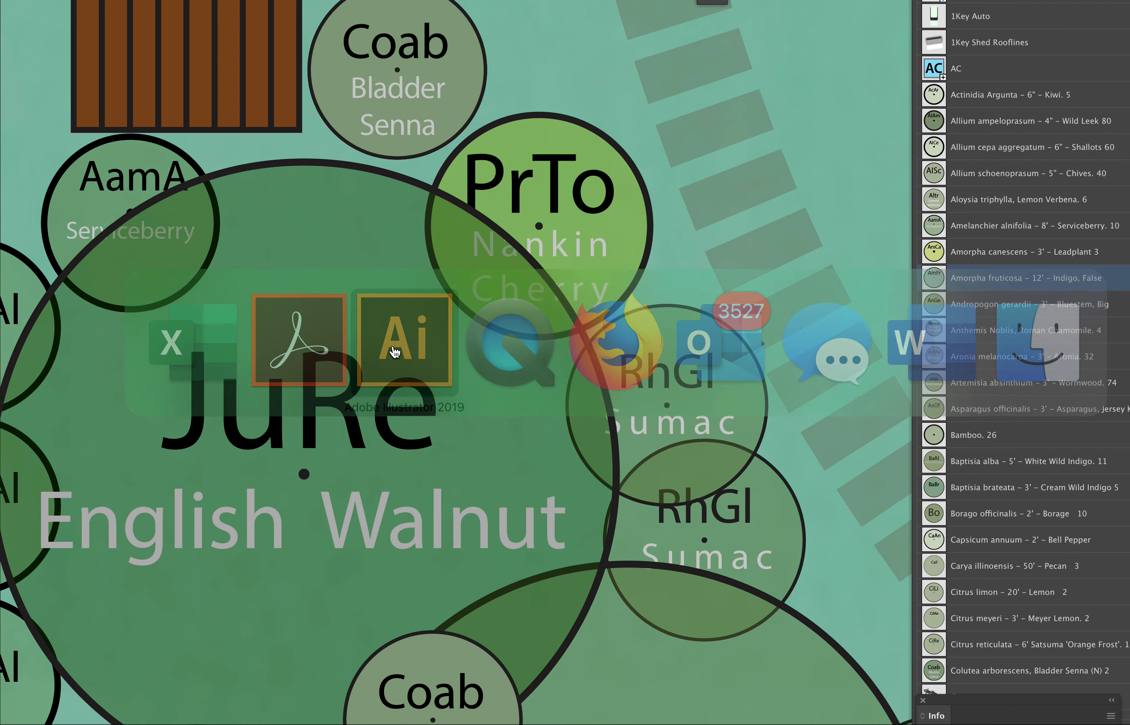
pyautogui.moveTo(601, 39); pyautogui.dragTo(845, 503)
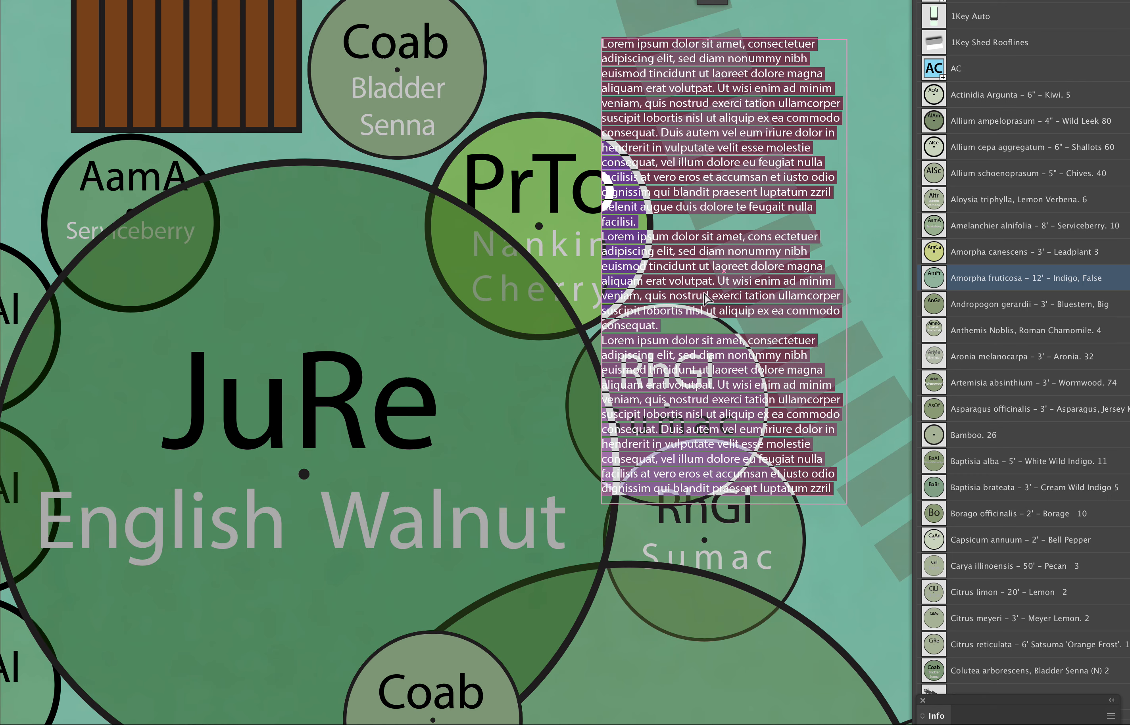
pyautogui.press('super+v')
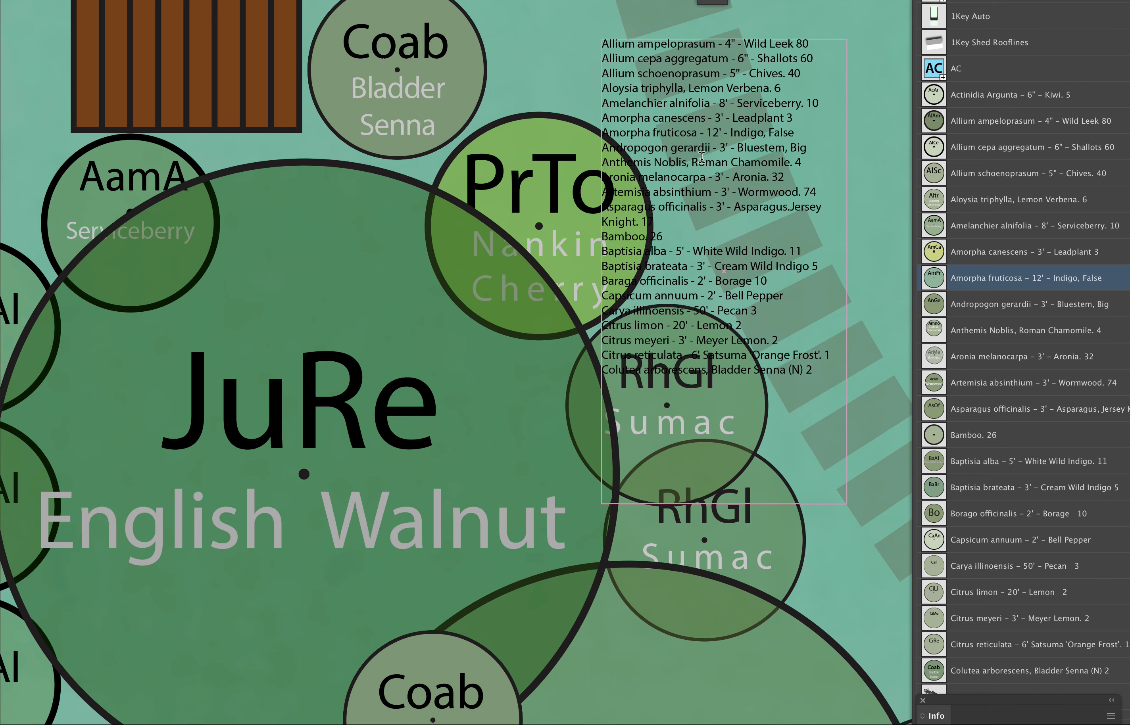
pyautogui.moveTo(697, 149); pyautogui.dragTo(650, 150)
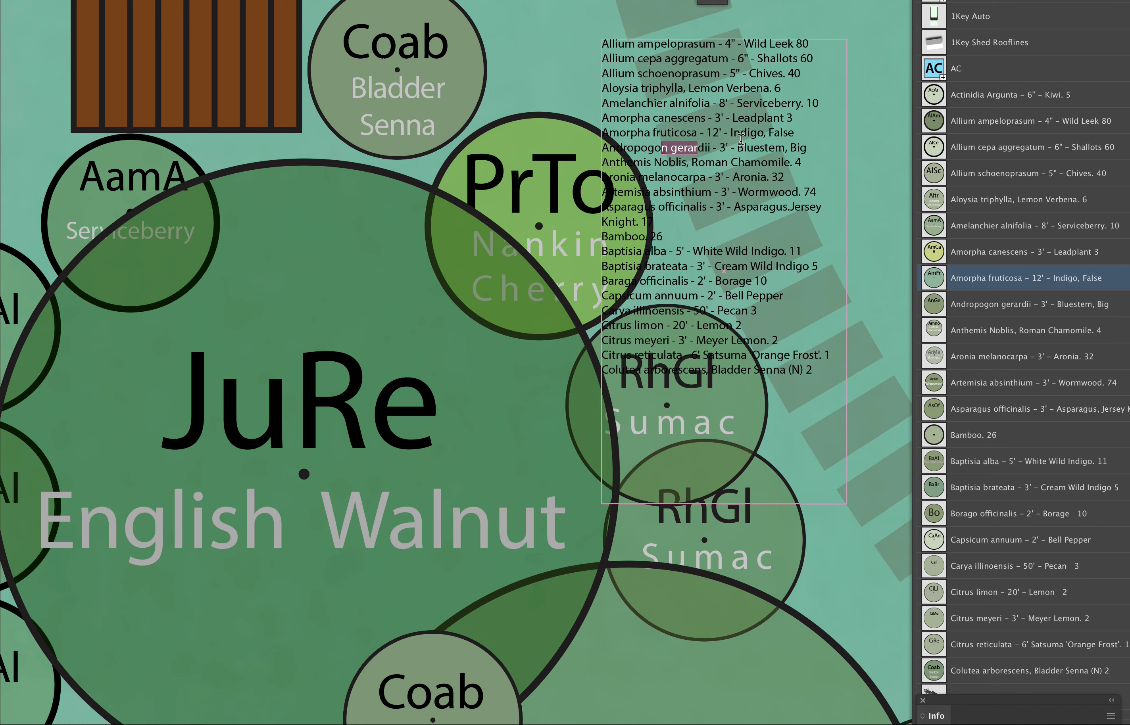